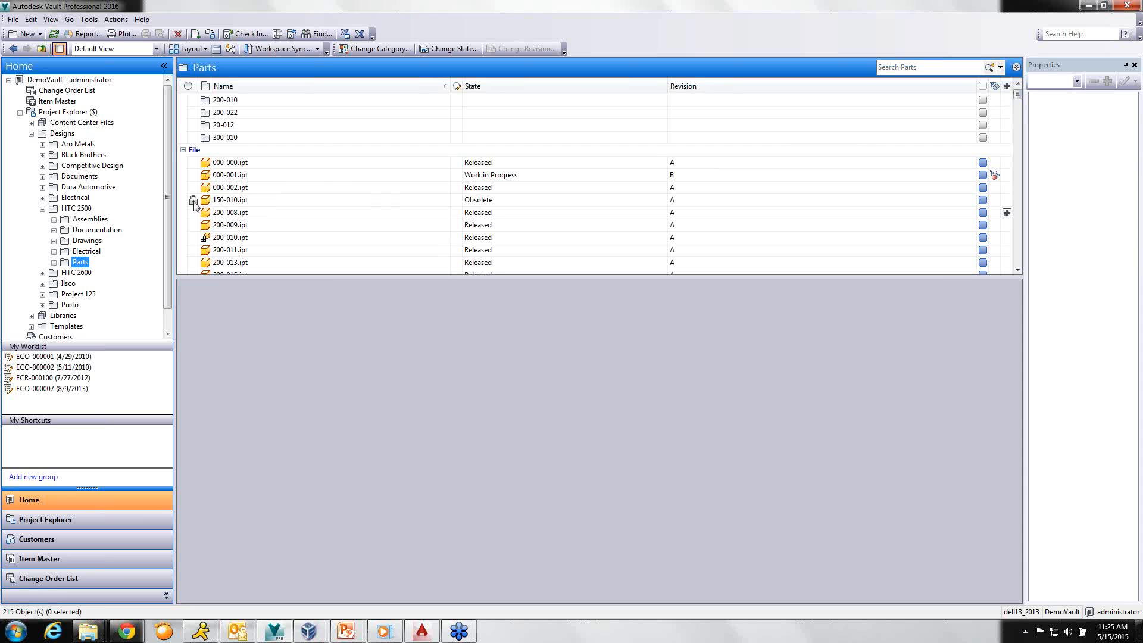
Narrow the Name and State columns in the Parts file list.
{"action": "mouse_move", "coordinate": [192, 205]}
{"action": "left_click_drag", "start_coordinate": [450, 93], "coordinate": [302, 93]}
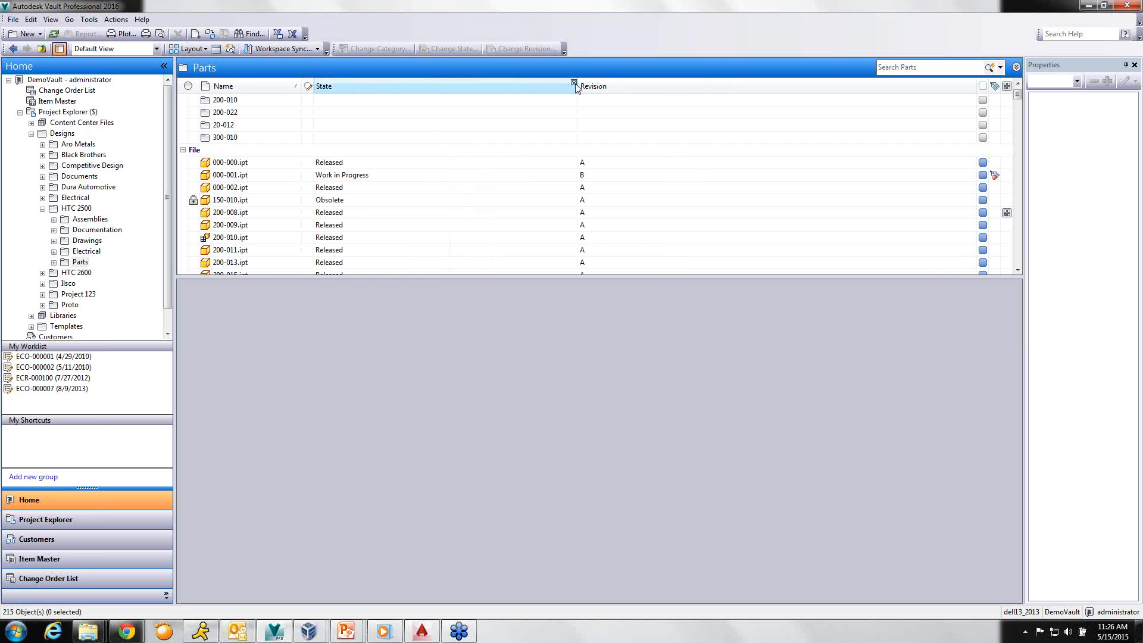
{"action": "left_click_drag", "start_coordinate": [575, 88], "coordinate": [439, 89]}
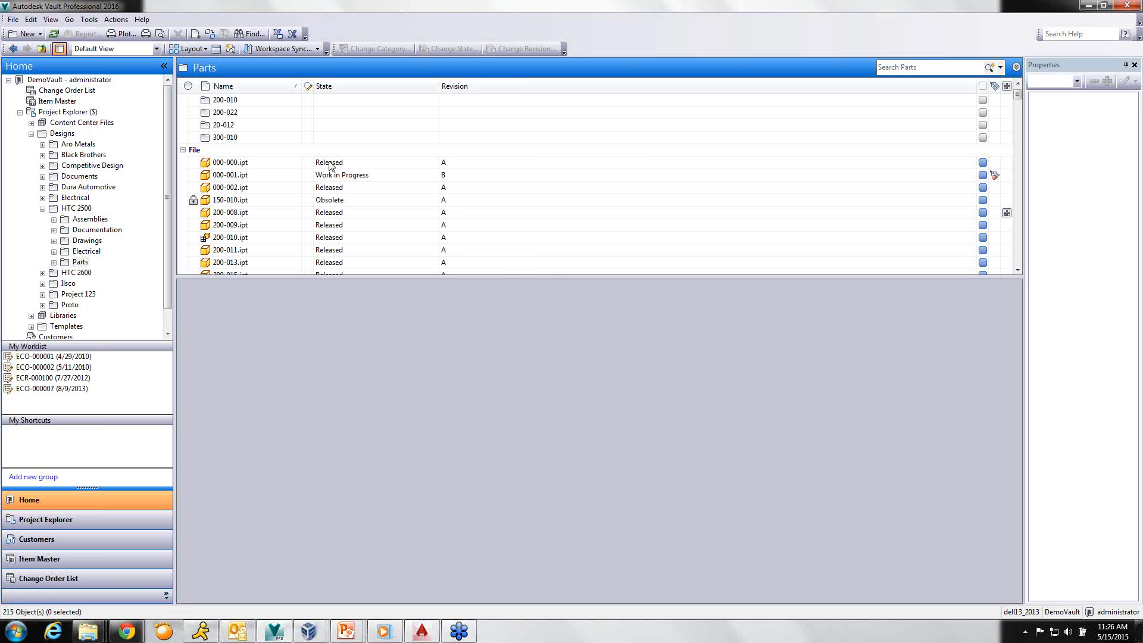
Preview the parts 200-011.ipt and 000-001.ipt, and examine the revision history of 000-001.ipt.
{"action": "left_click", "coordinate": [233, 251]}
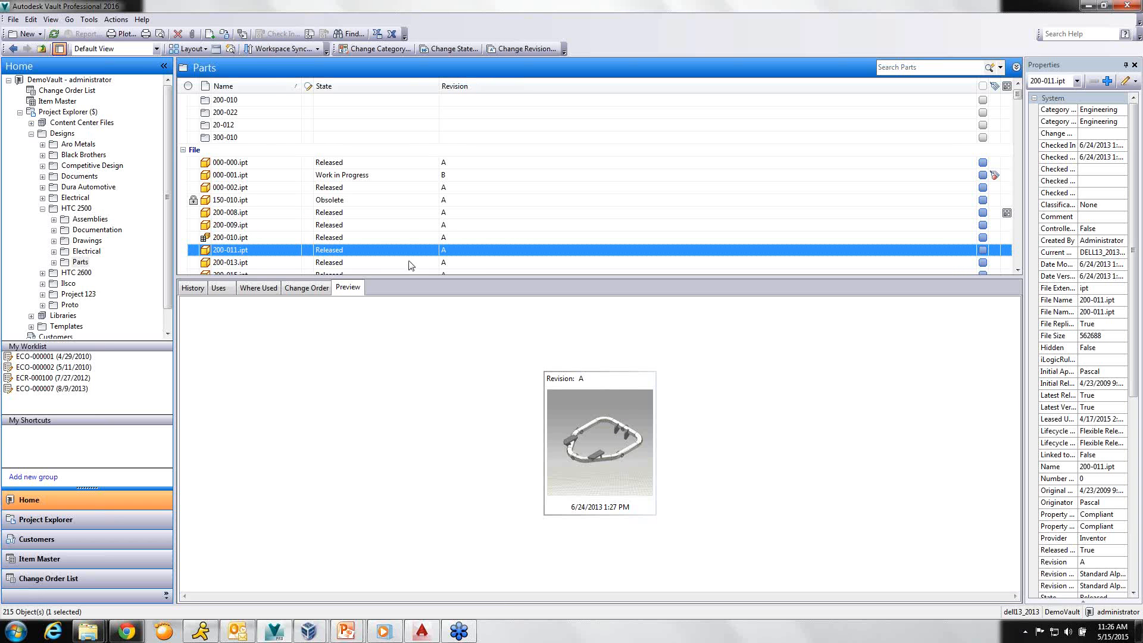
{"action": "left_click", "coordinate": [250, 174]}
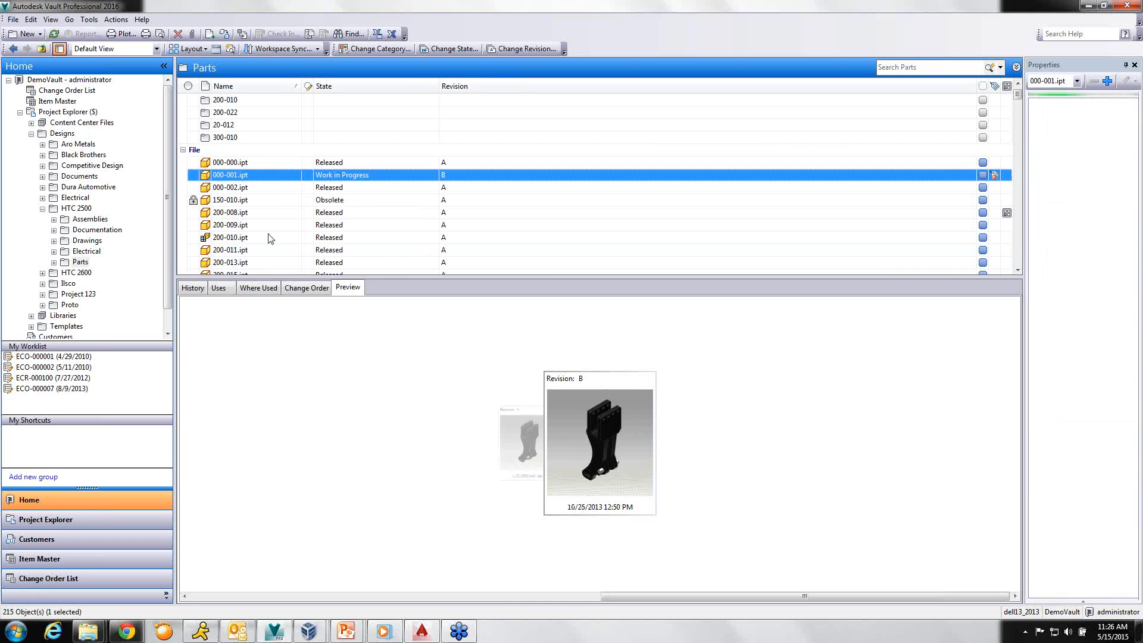
{"action": "left_click", "coordinate": [194, 289]}
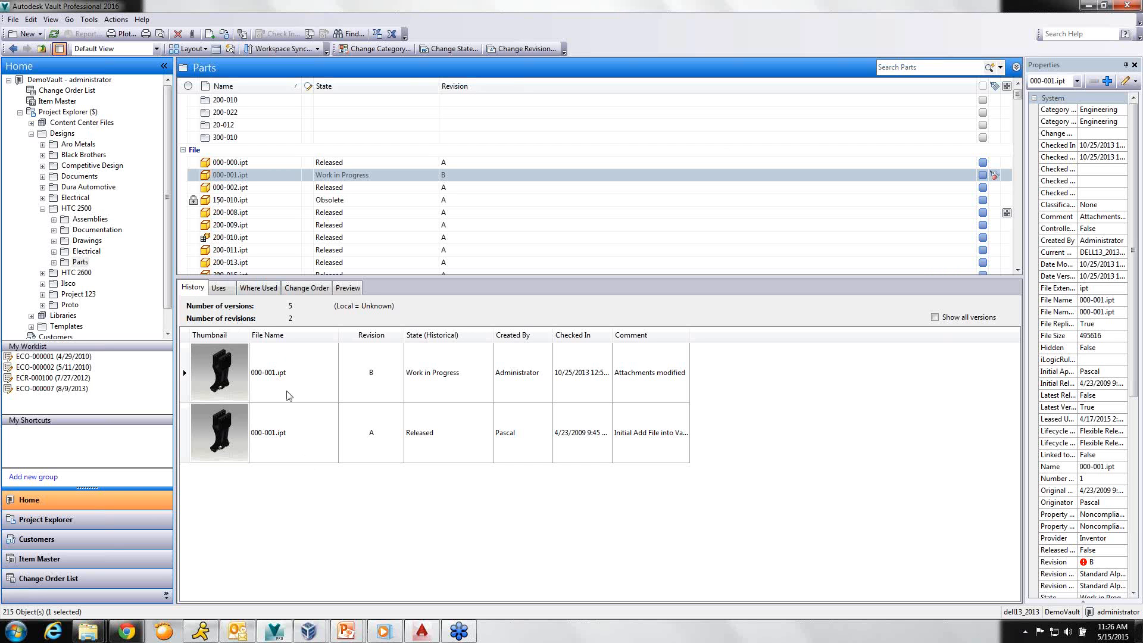
{"action": "right_click", "coordinate": [288, 427]}
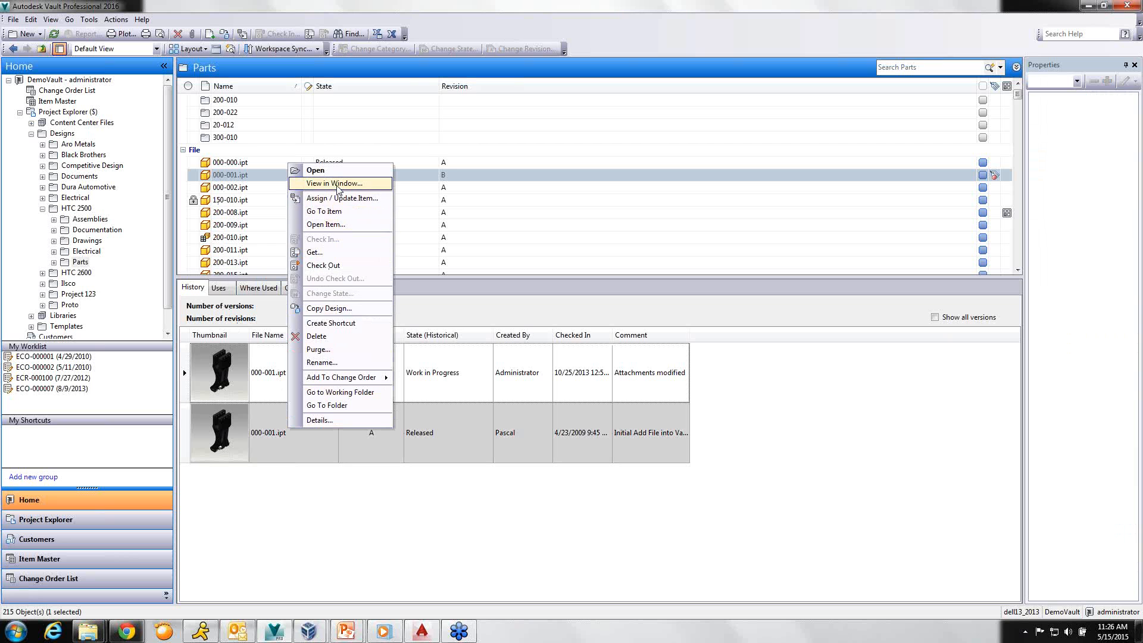
{"action": "left_click", "coordinate": [362, 527]}
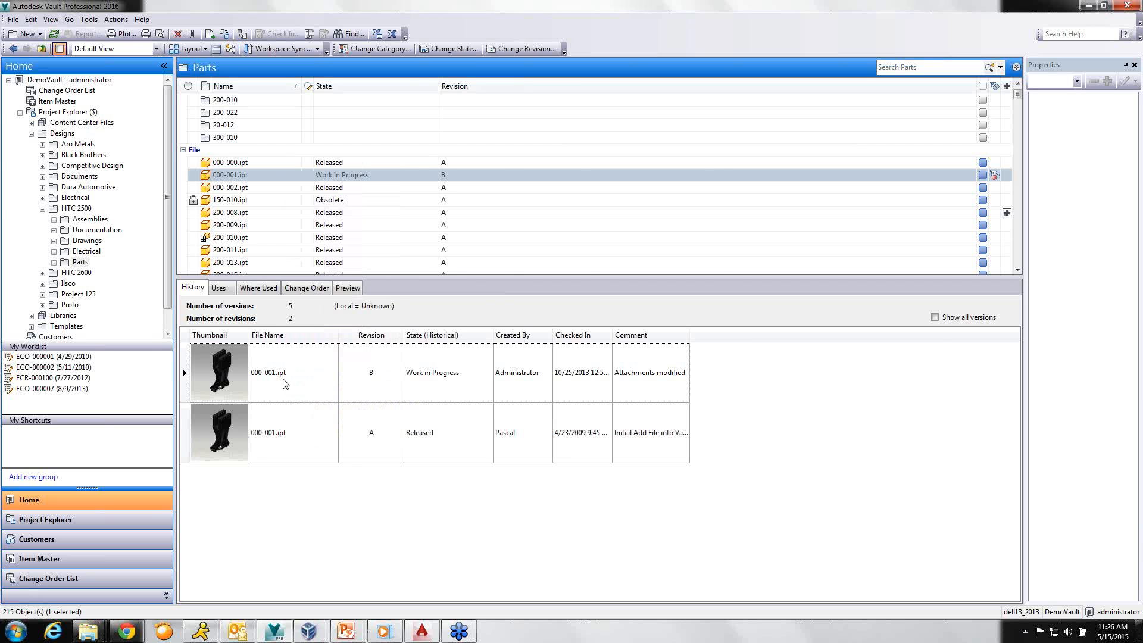
Trace where 000-001.ipt is used by expanding its parent assemblies through 10-002.iam, widening the Name column to read them.
{"action": "left_click", "coordinate": [256, 288]}
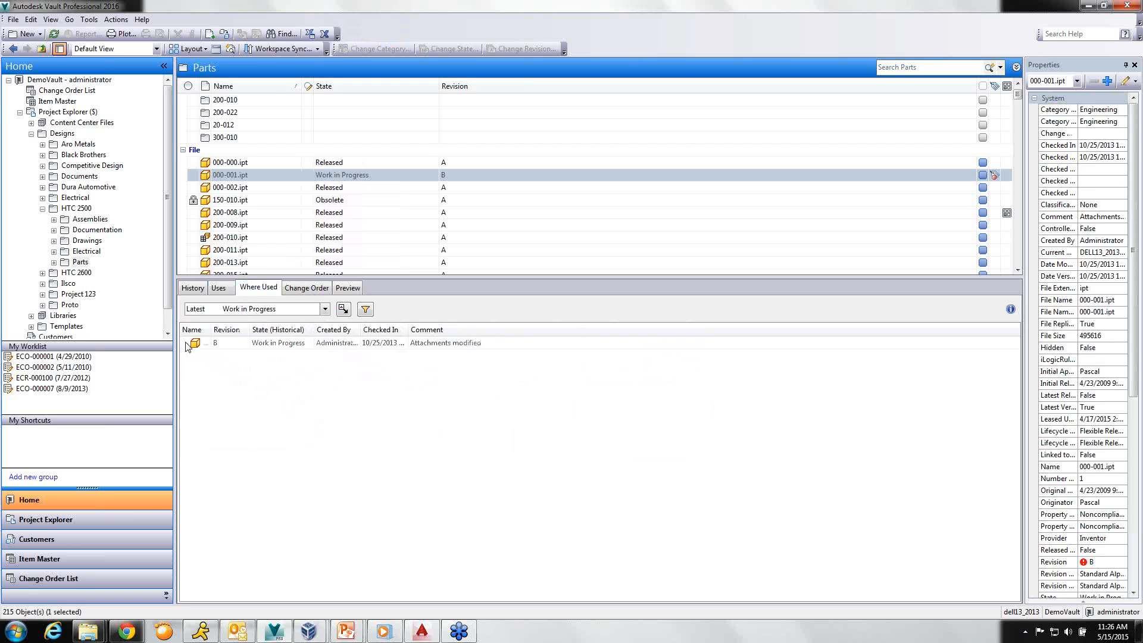
{"action": "left_click", "coordinate": [185, 344]}
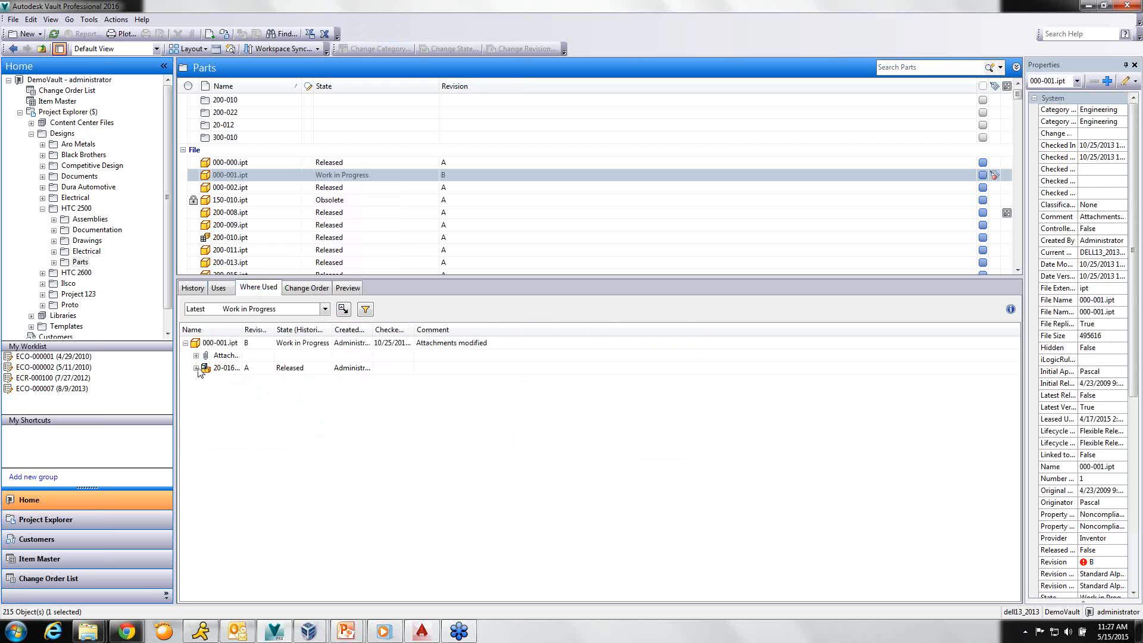
{"action": "left_click", "coordinate": [196, 369]}
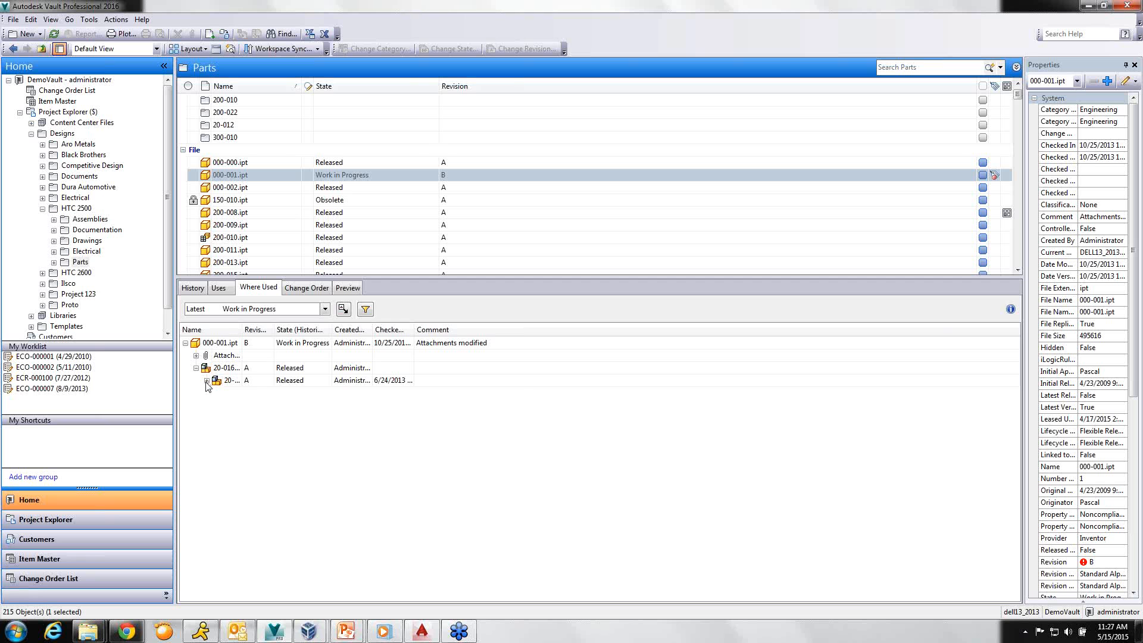
{"action": "left_click", "coordinate": [206, 380]}
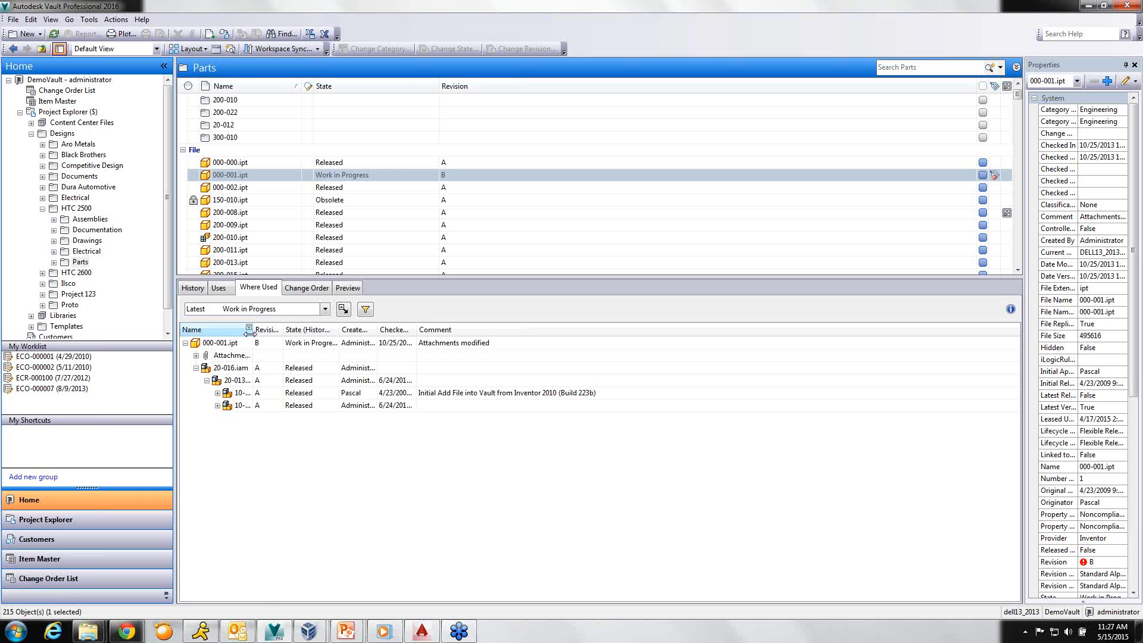
{"action": "left_click_drag", "start_coordinate": [252, 330], "coordinate": [354, 332]}
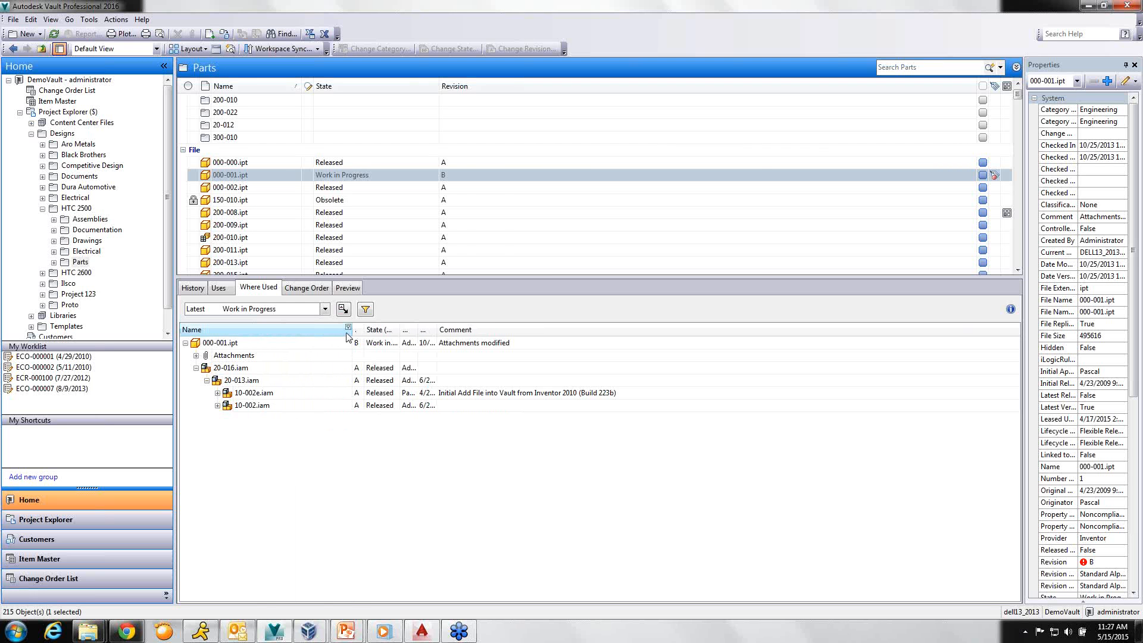
{"action": "left_click_drag", "start_coordinate": [381, 332], "coordinate": [382, 332]}
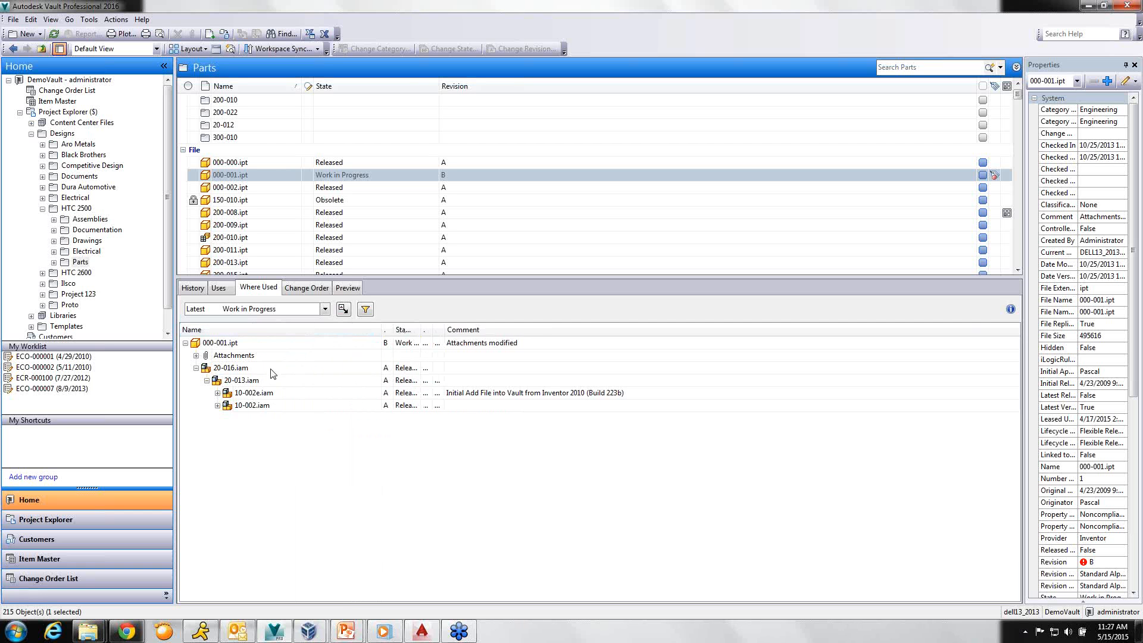
{"action": "left_click", "coordinate": [218, 405]}
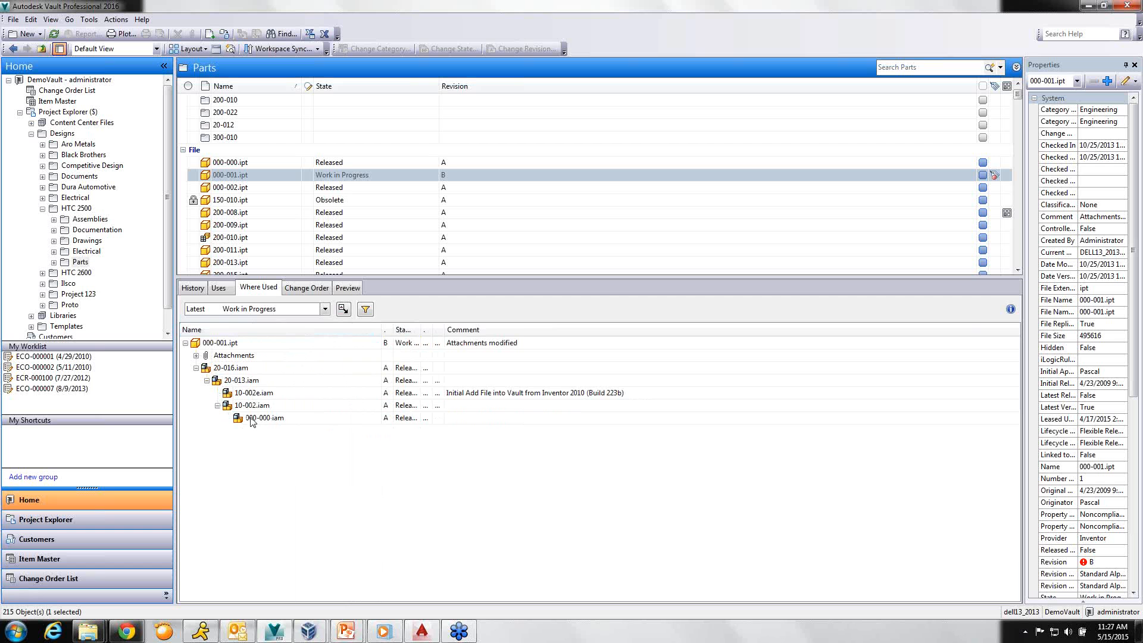
Go to the vault folder of the parent assembly 20-016.iam and list the components it uses.
{"action": "left_click", "coordinate": [233, 369]}
{"action": "right_click", "coordinate": [234, 369]}
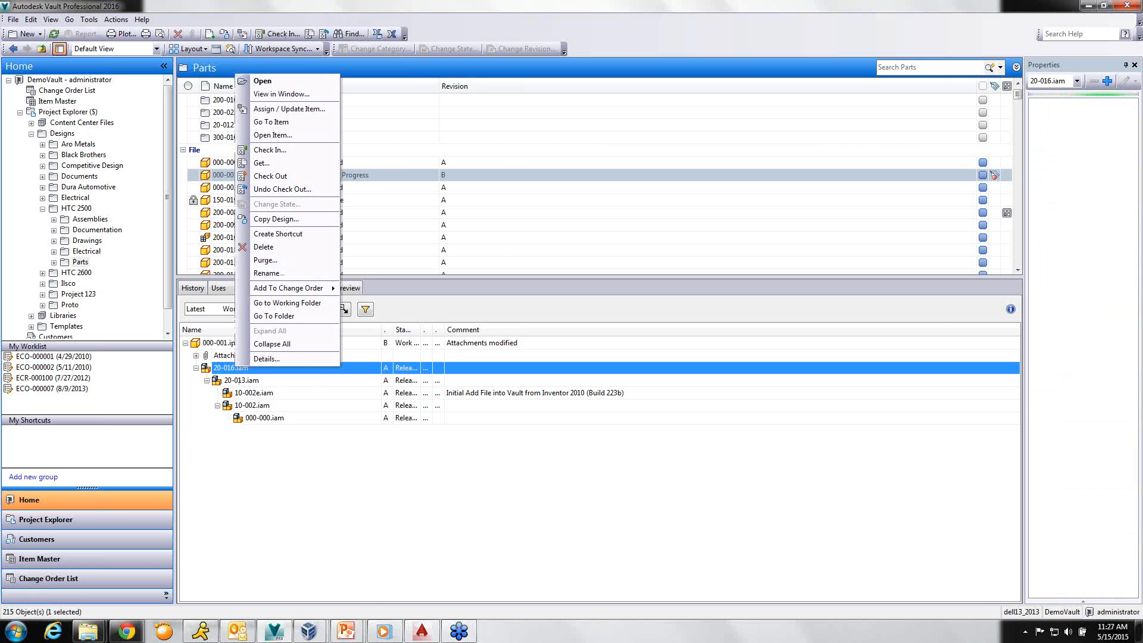
{"action": "left_click", "coordinate": [279, 315]}
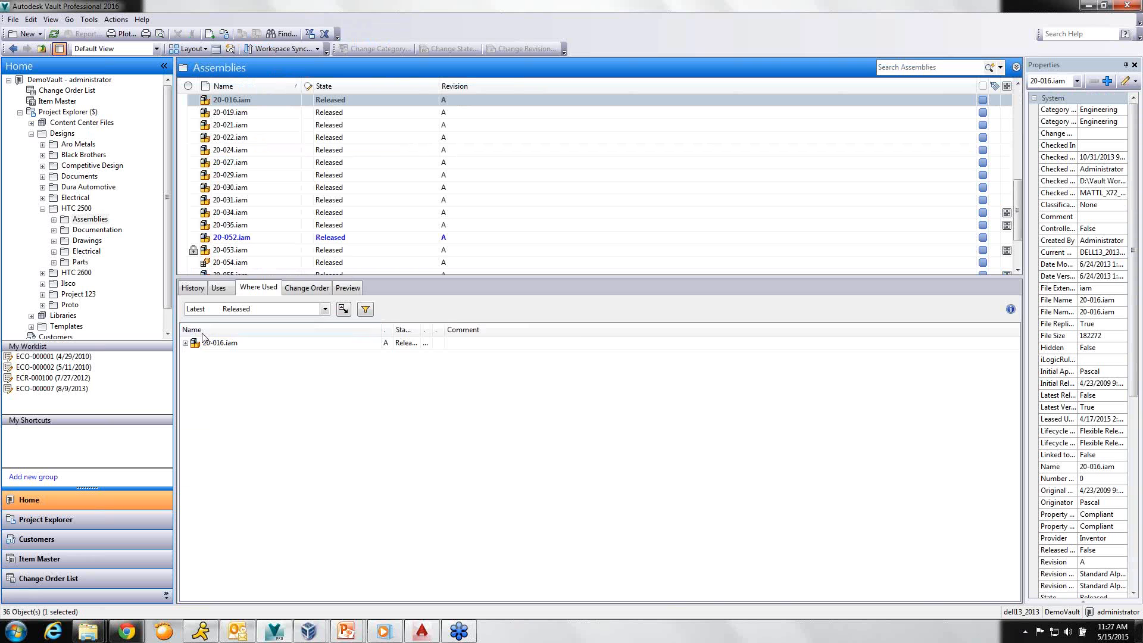
{"action": "left_click", "coordinate": [218, 287]}
{"action": "left_click", "coordinate": [186, 349]}
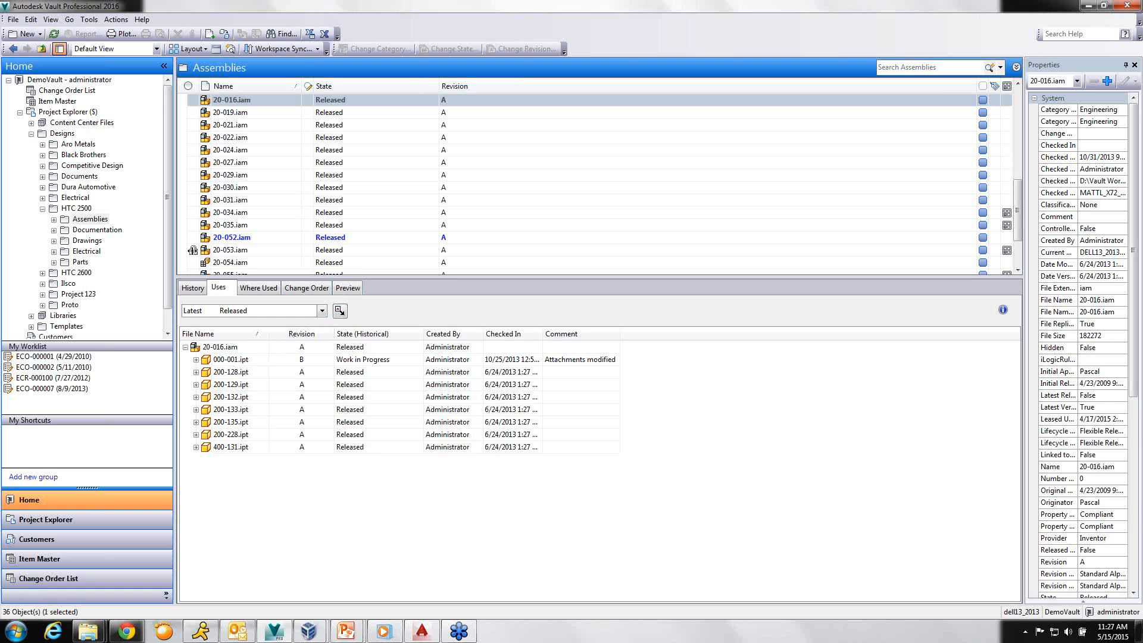
Check the previews of 20-056.dwg, 20-056.idw and 20-056.ipn in the HTC 2500 Drawings folder.
{"action": "left_click", "coordinate": [89, 241]}
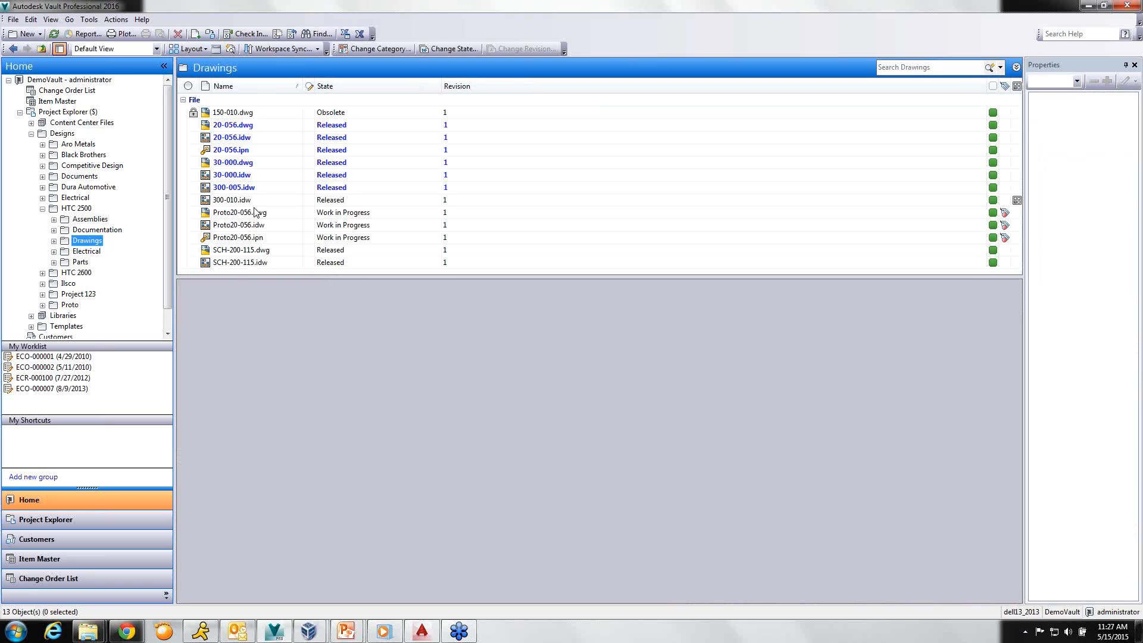
{"action": "left_click", "coordinate": [237, 126]}
{"action": "left_click", "coordinate": [347, 288]}
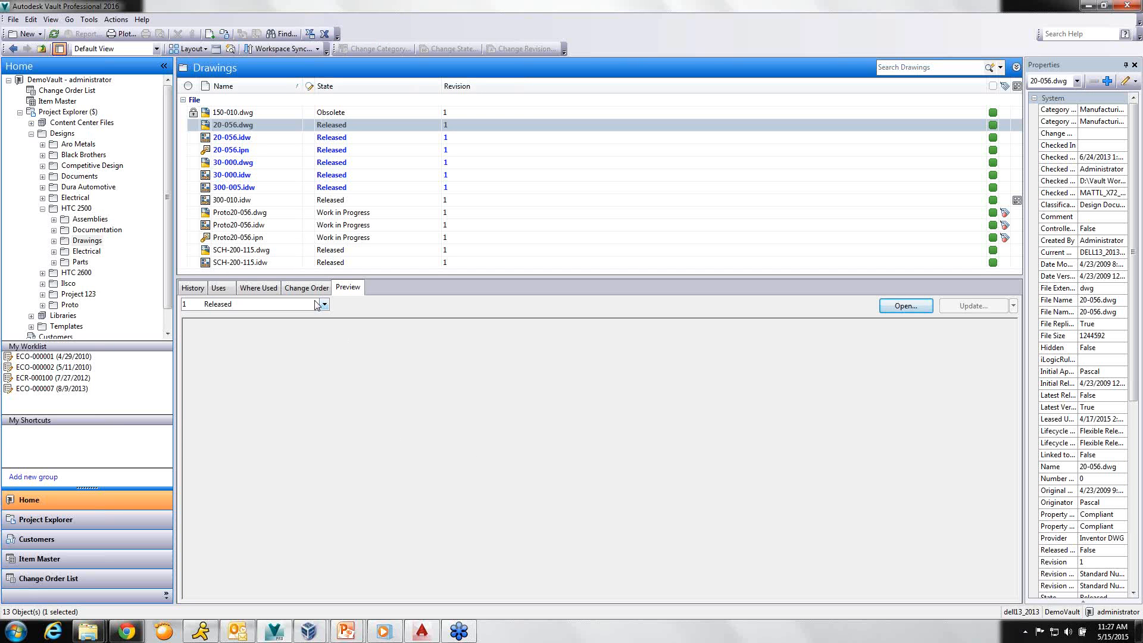
{"action": "left_click", "coordinate": [237, 139]}
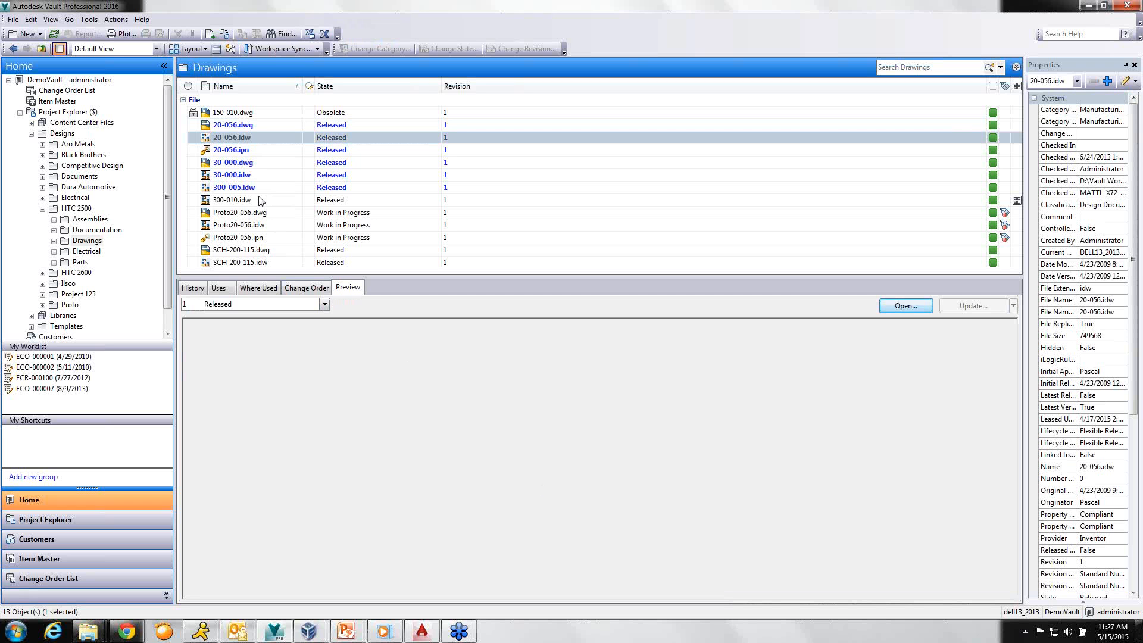
{"action": "left_click", "coordinate": [239, 151]}
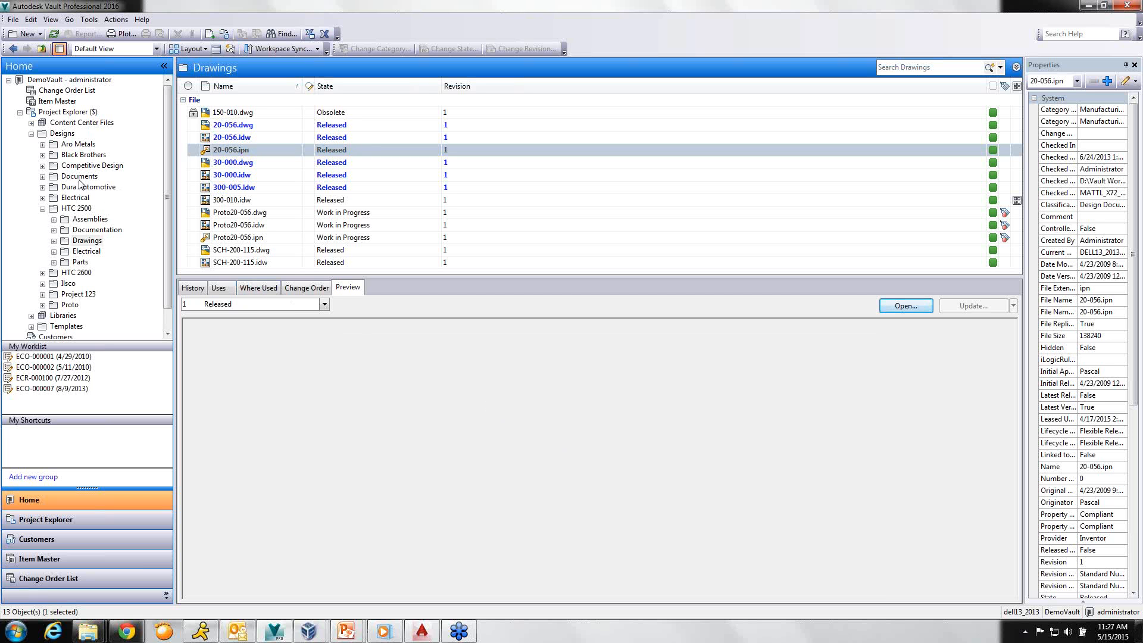
Preview the schematics demo02.dwg, demo03.dwg and demo06.dwg in the Electrical folder directly under Designs.
{"action": "left_click", "coordinate": [76, 198]}
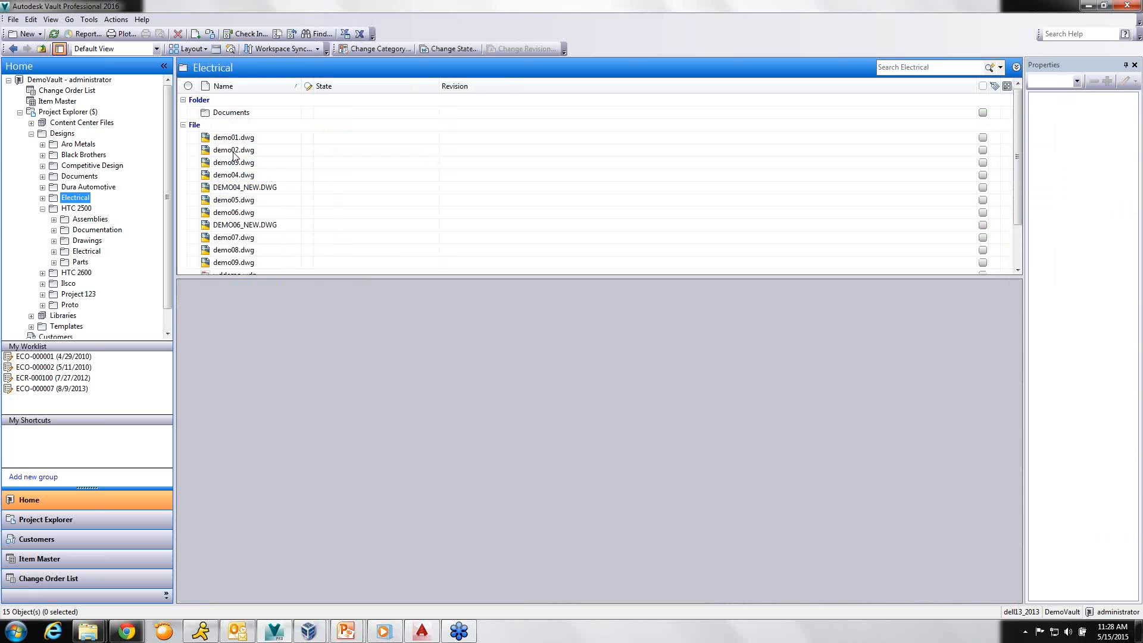
{"action": "left_click", "coordinate": [234, 153]}
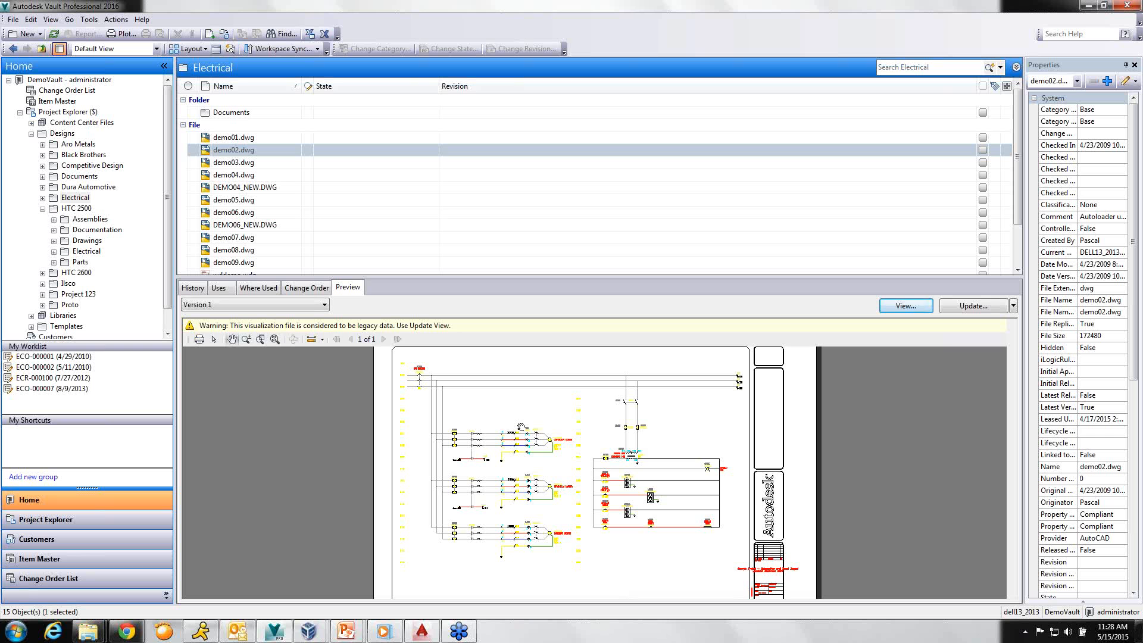
{"action": "left_click", "coordinate": [236, 164]}
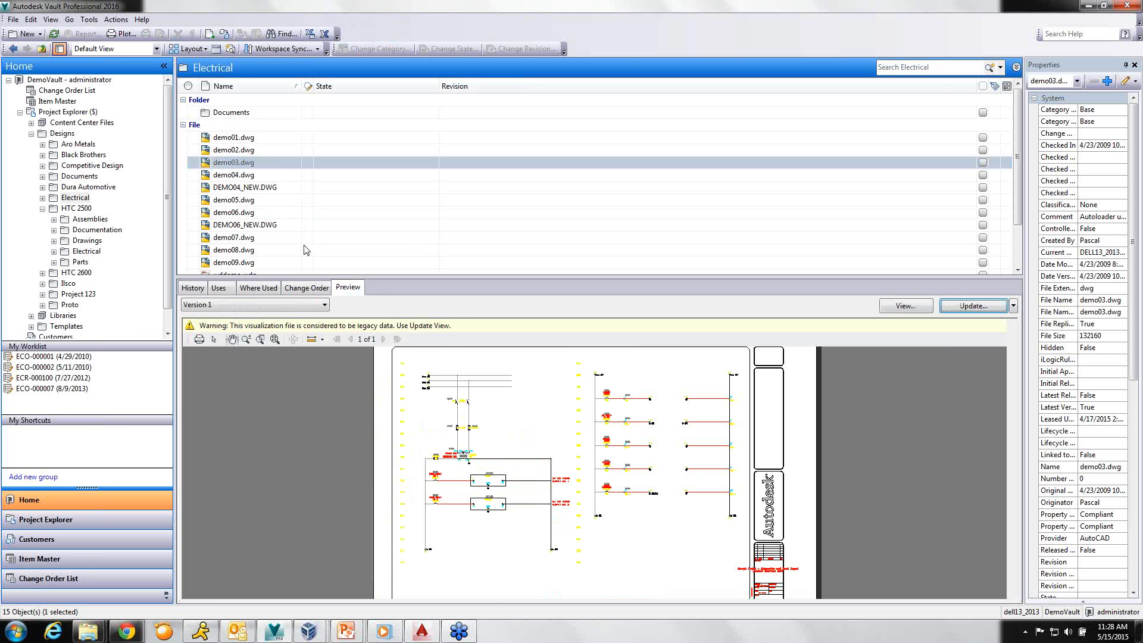
{"action": "left_click", "coordinate": [257, 214]}
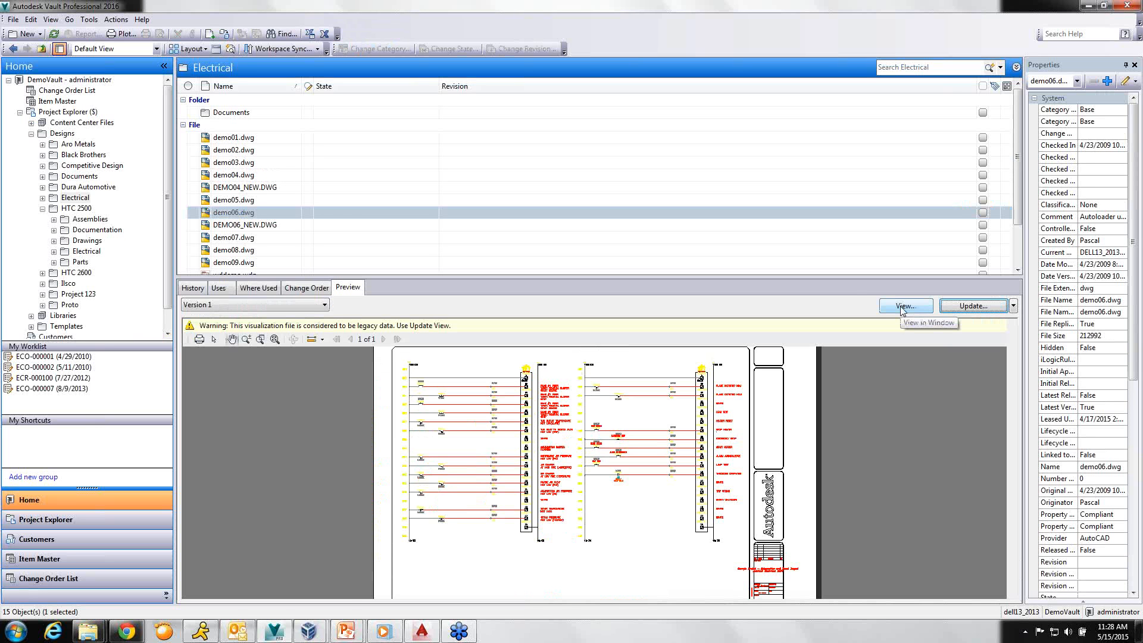
{"action": "right_click", "coordinate": [607, 368]}
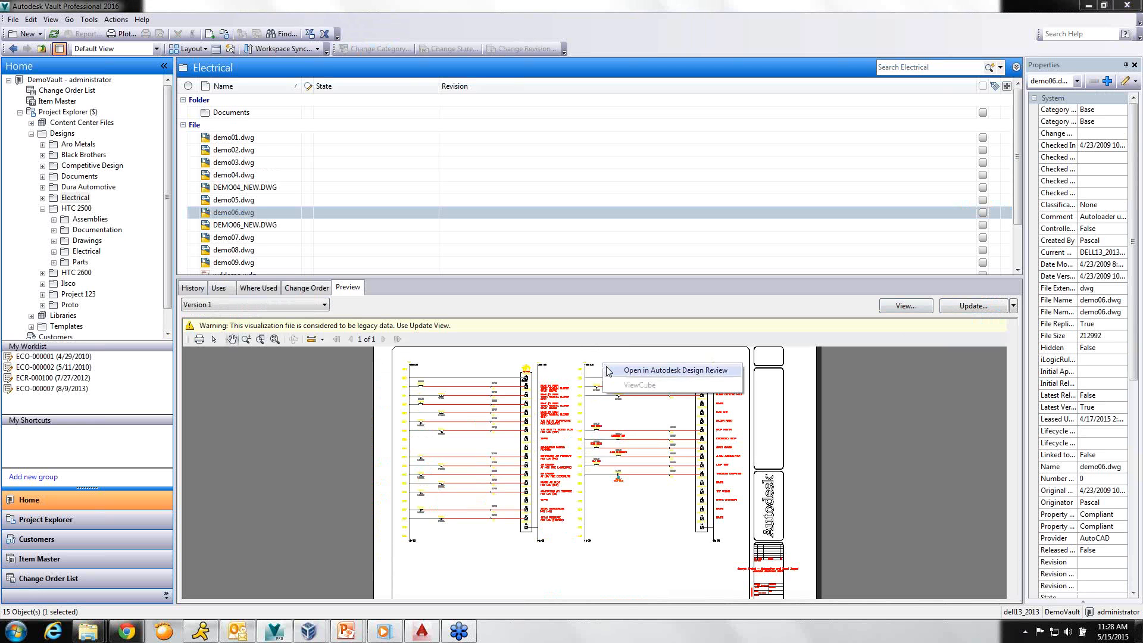
{"action": "left_click", "coordinate": [569, 437]}
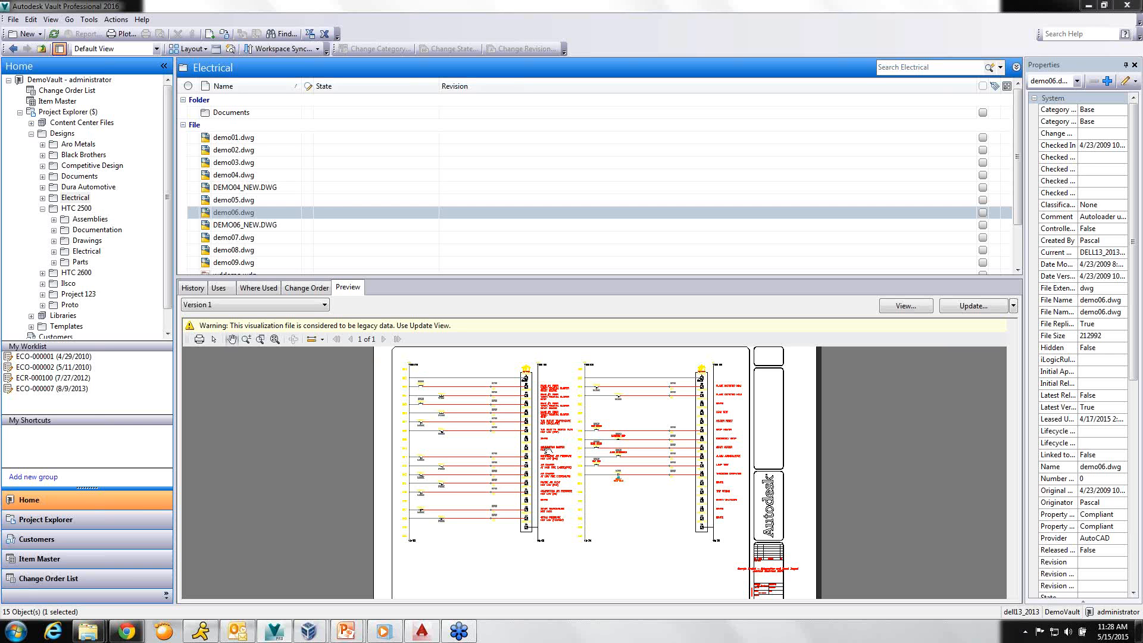
{"action": "left_click", "coordinate": [245, 215]}
{"action": "right_click", "coordinate": [245, 214]}
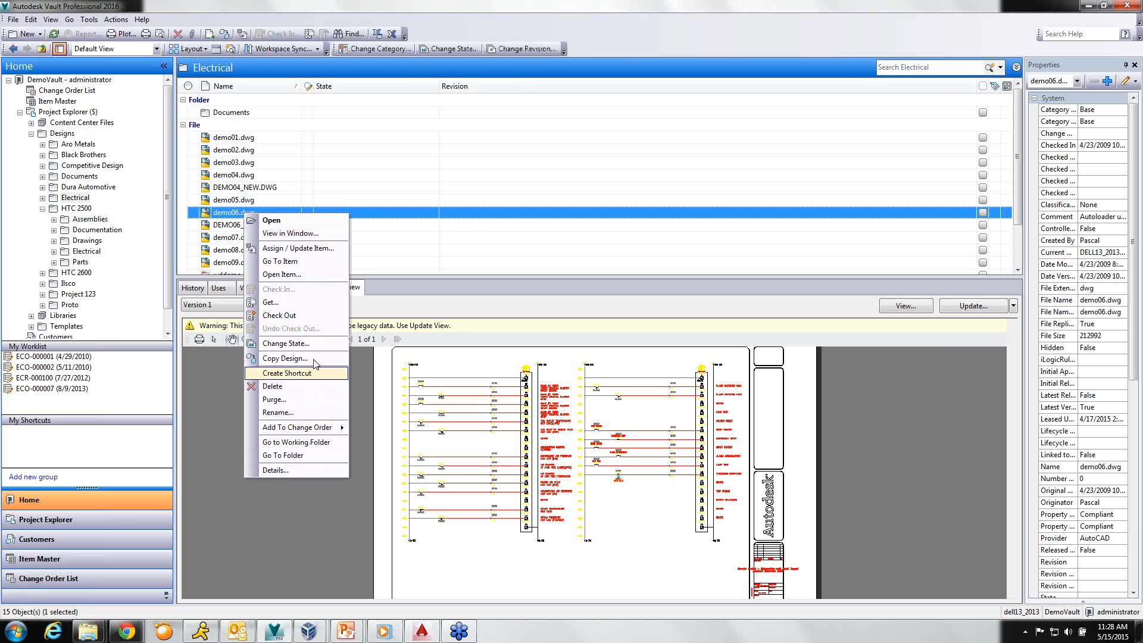
{"action": "left_click", "coordinate": [284, 227]}
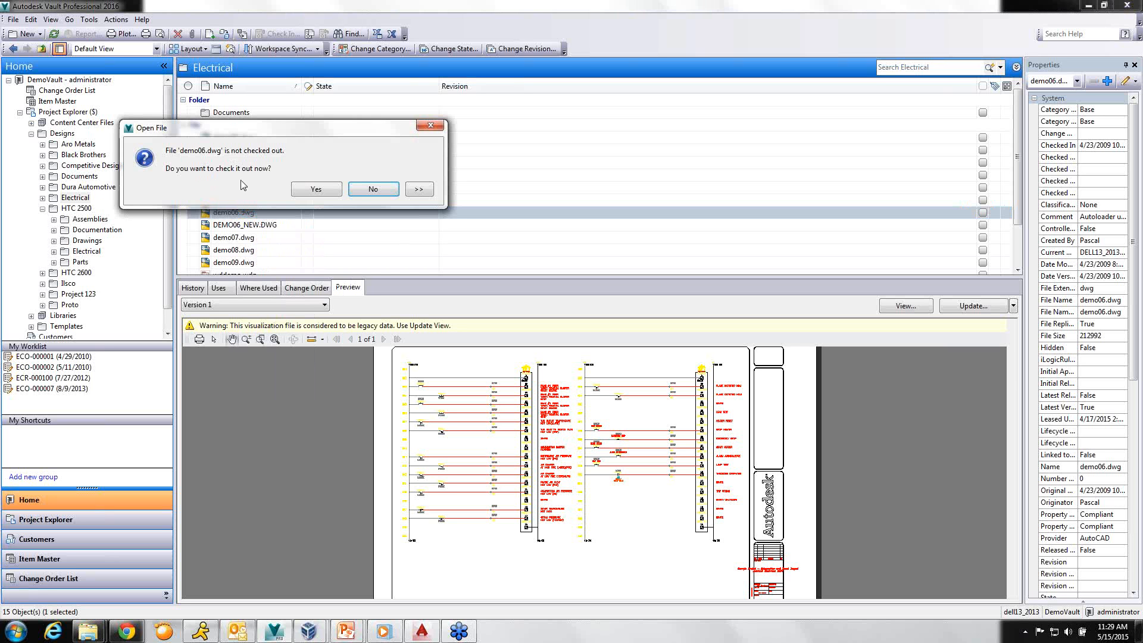
{"action": "left_click", "coordinate": [430, 125]}
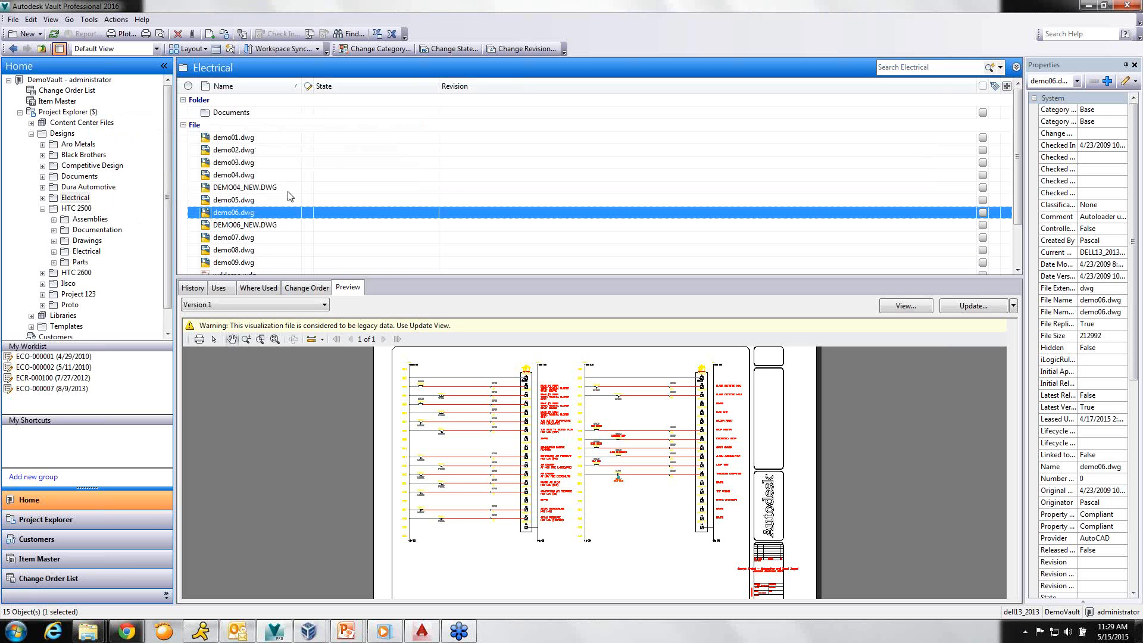
{"action": "right_click", "coordinate": [258, 214]}
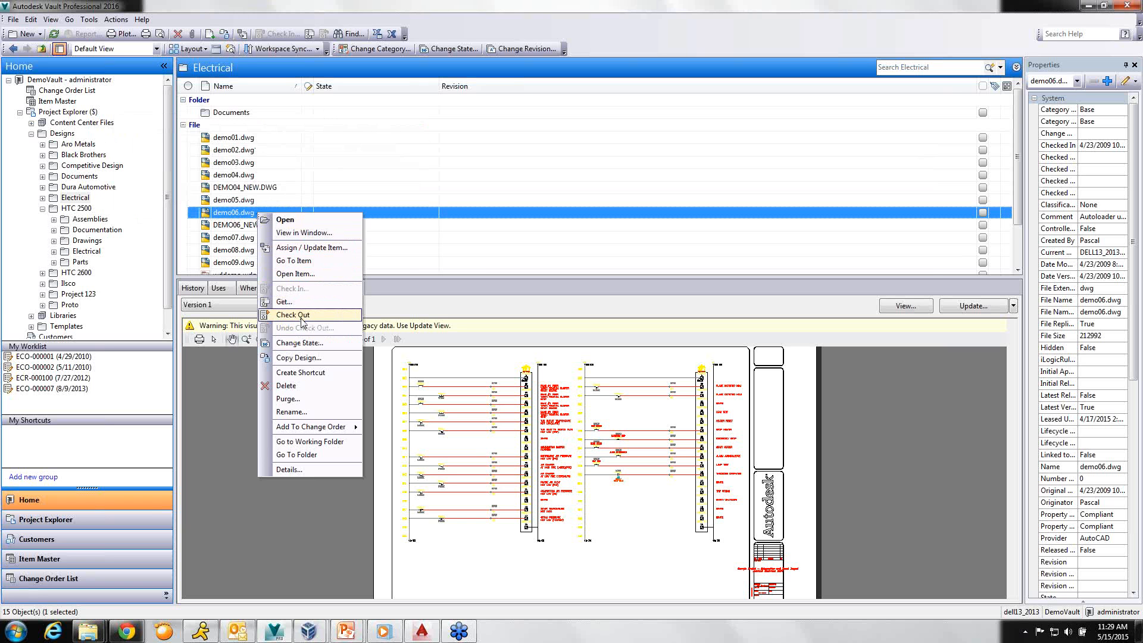
Review the file operations available for demo01.dwg through demo04.dwg as a group, and select demo03.dwg alone.
{"action": "left_click", "coordinate": [228, 140]}
{"action": "left_click", "coordinate": [236, 176], "text": "shift"}
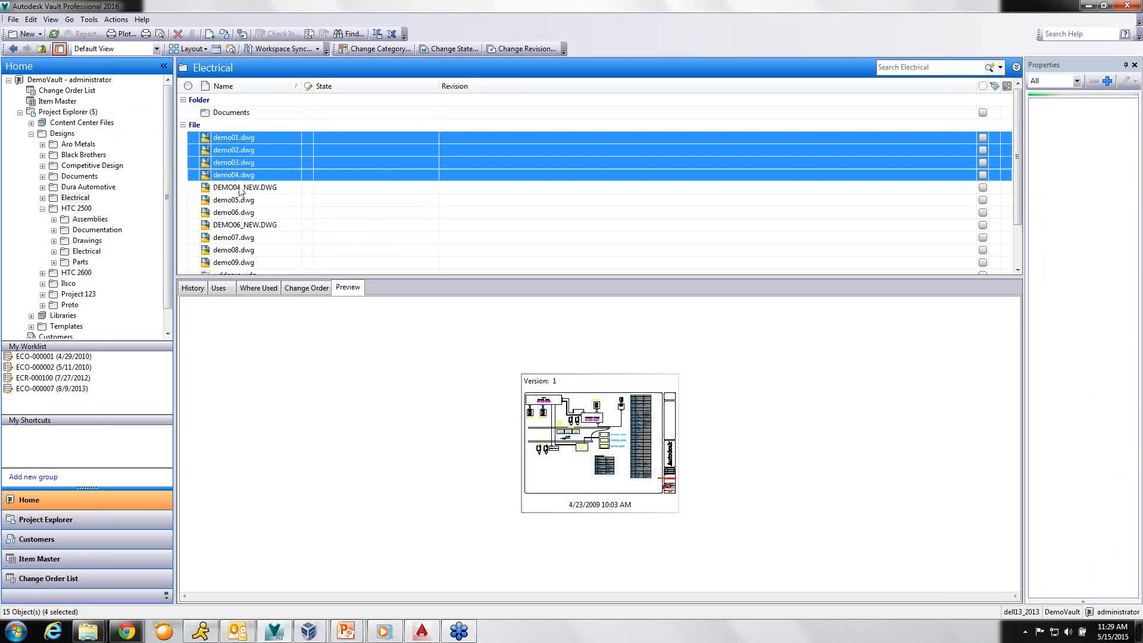
{"action": "right_click", "coordinate": [236, 174]}
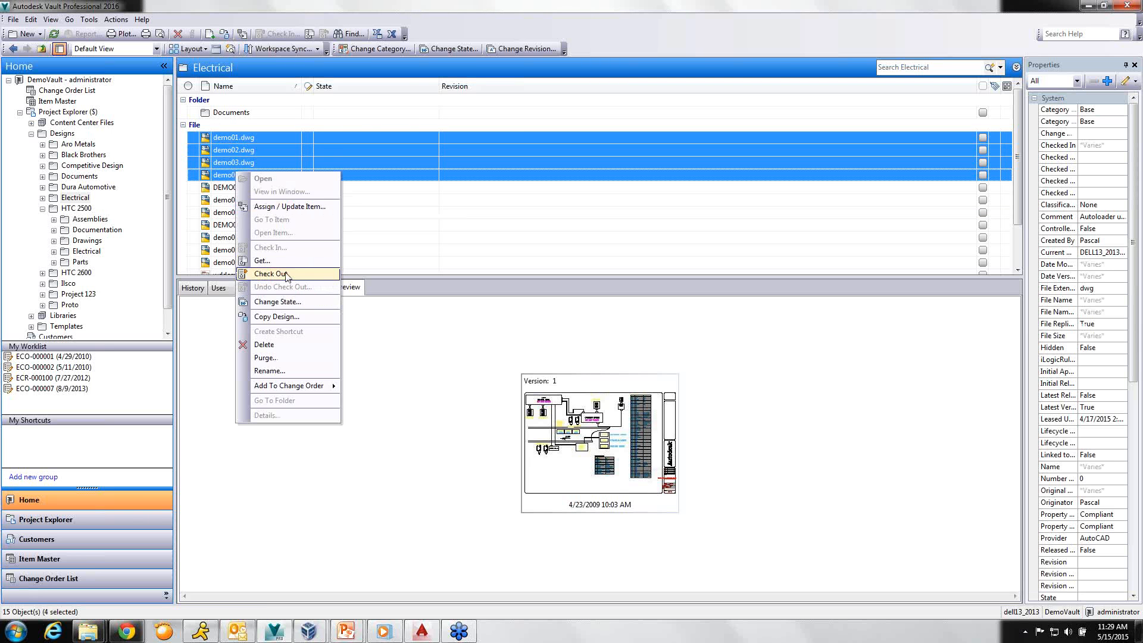
{"action": "left_click", "coordinate": [368, 250]}
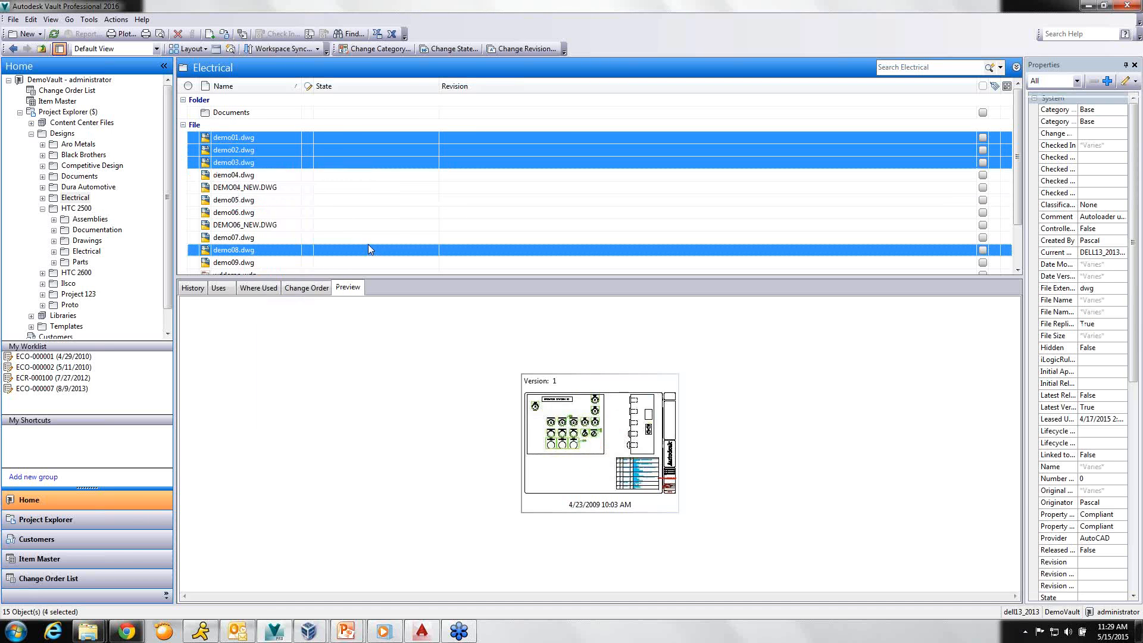
{"action": "left_click", "coordinate": [230, 164]}
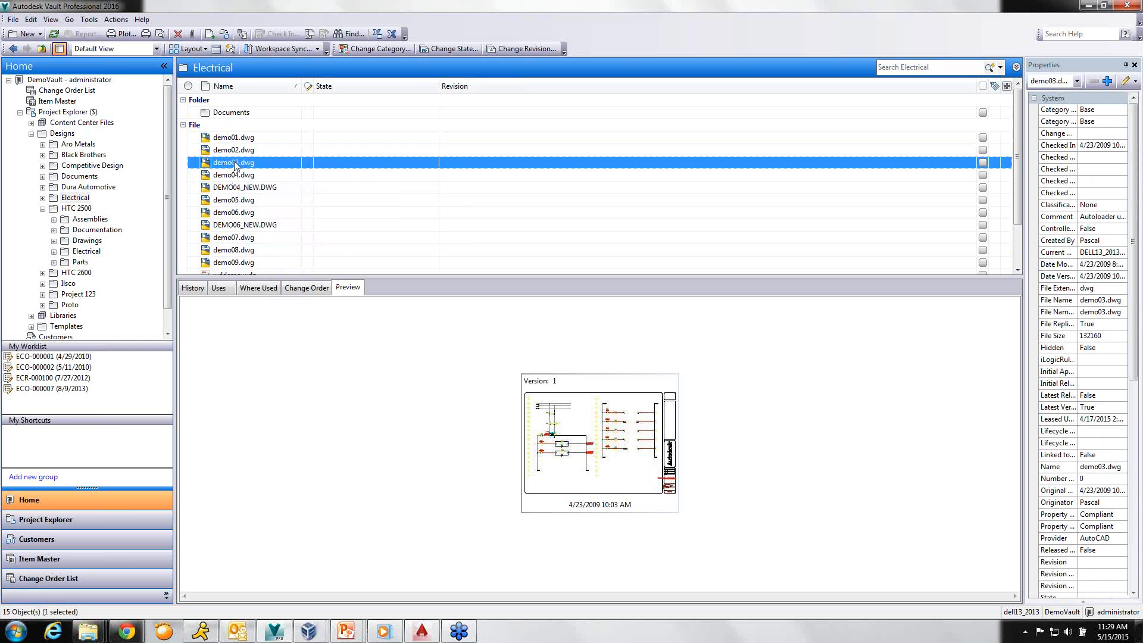
Check the lifecycle definitions and states available for demo03.dwg, leaving its state as is.
{"action": "right_click", "coordinate": [233, 160]}
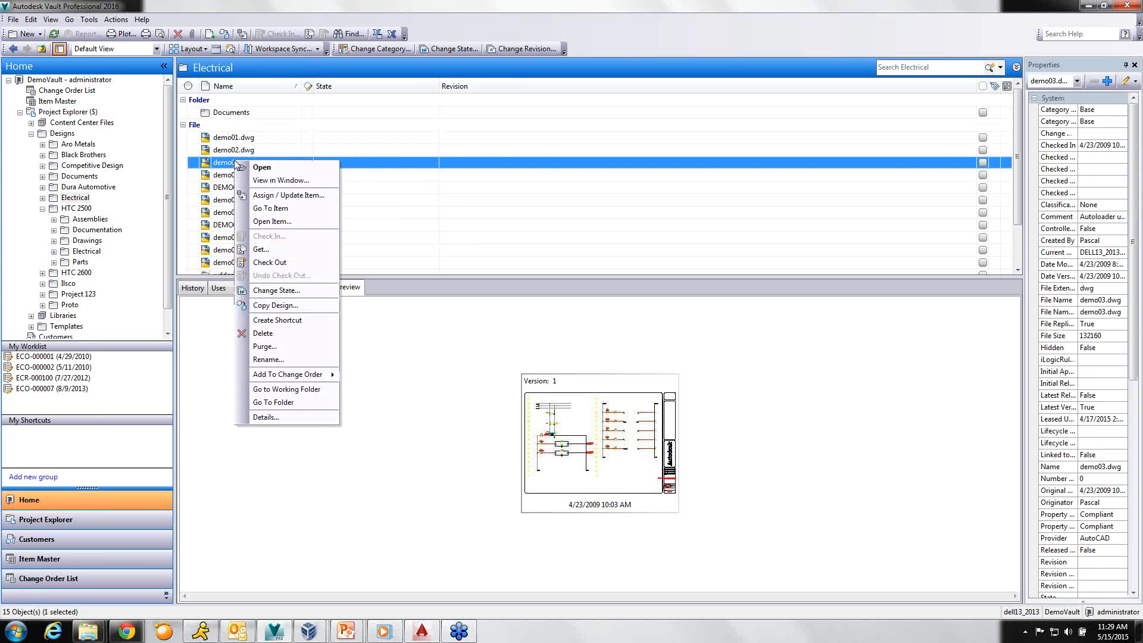
{"action": "left_click", "coordinate": [288, 292]}
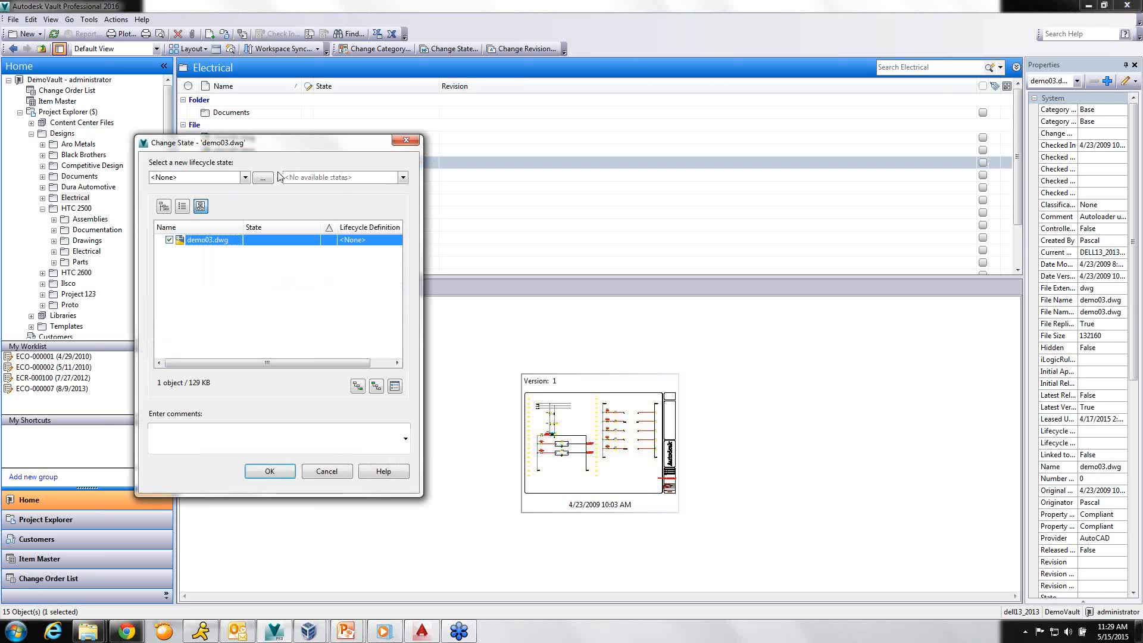
{"action": "left_click", "coordinate": [245, 177]}
{"action": "left_click", "coordinate": [245, 177]}
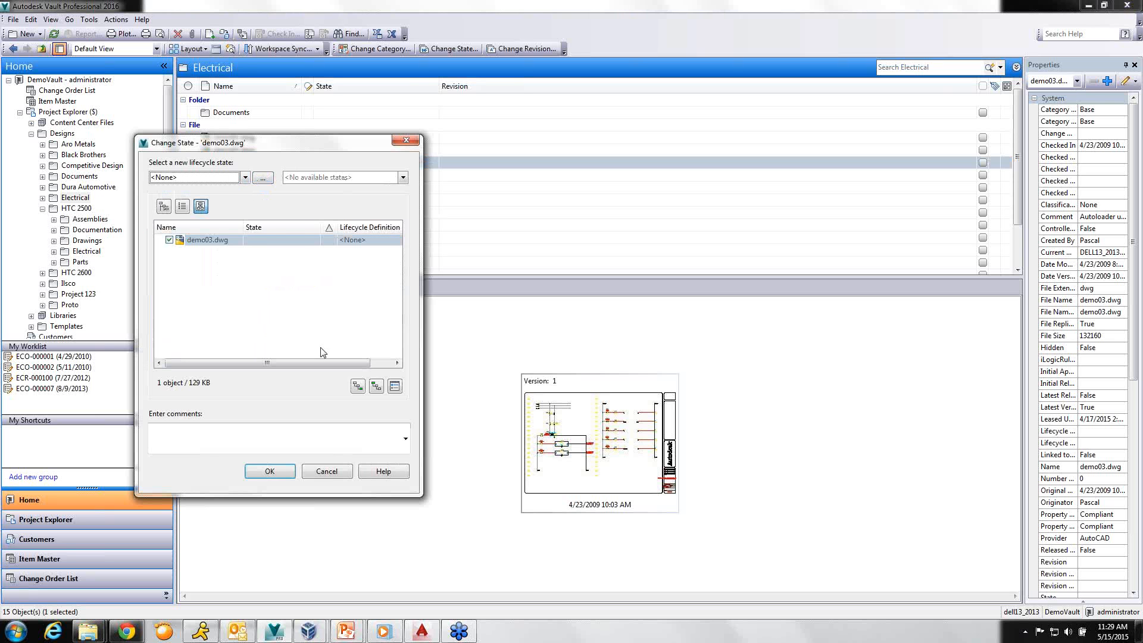
{"action": "left_click", "coordinate": [326, 471]}
Review the lifecycle states available for 000-001.ipt in the HTC 2500 Parts folder without changing its state.
{"action": "left_click", "coordinate": [80, 262]}
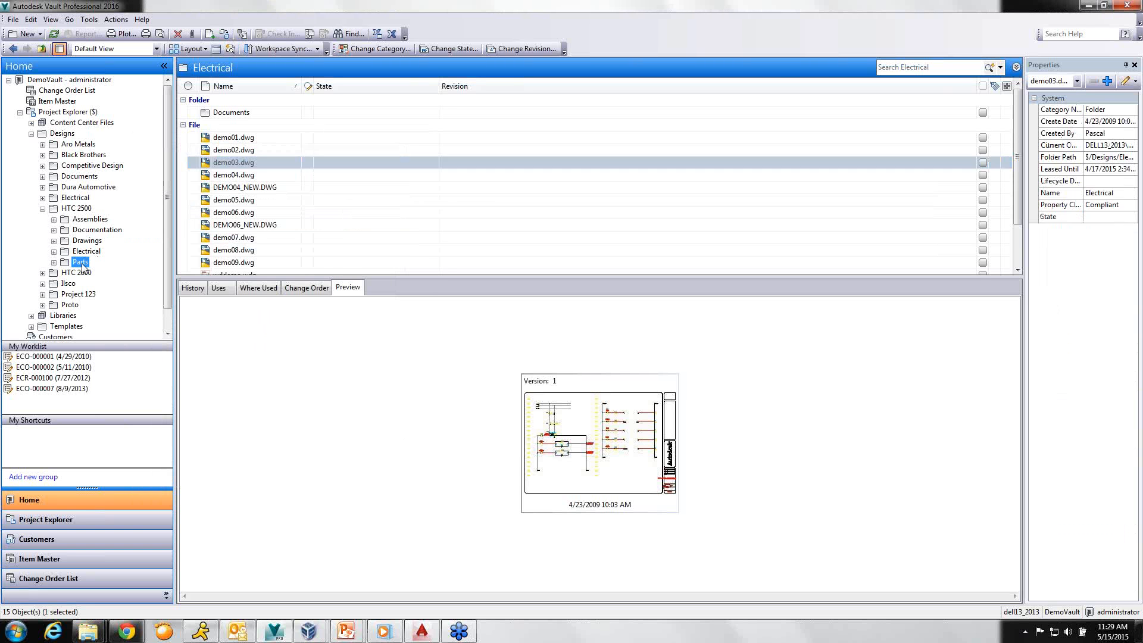
{"action": "right_click", "coordinate": [236, 189]}
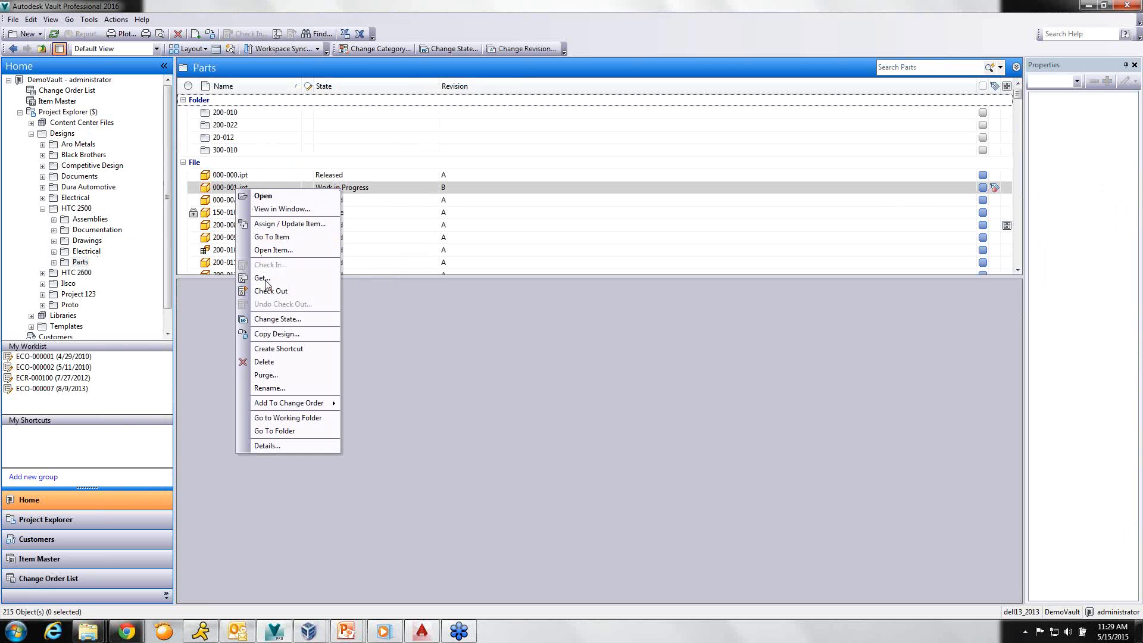
{"action": "left_click", "coordinate": [275, 320]}
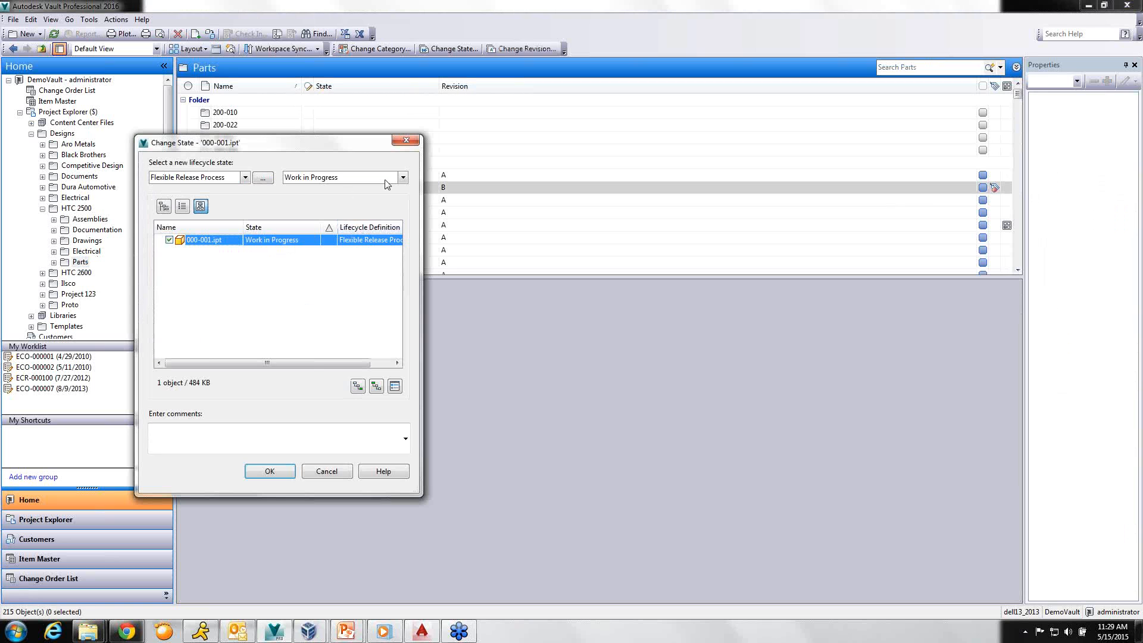
{"action": "left_click", "coordinate": [403, 177]}
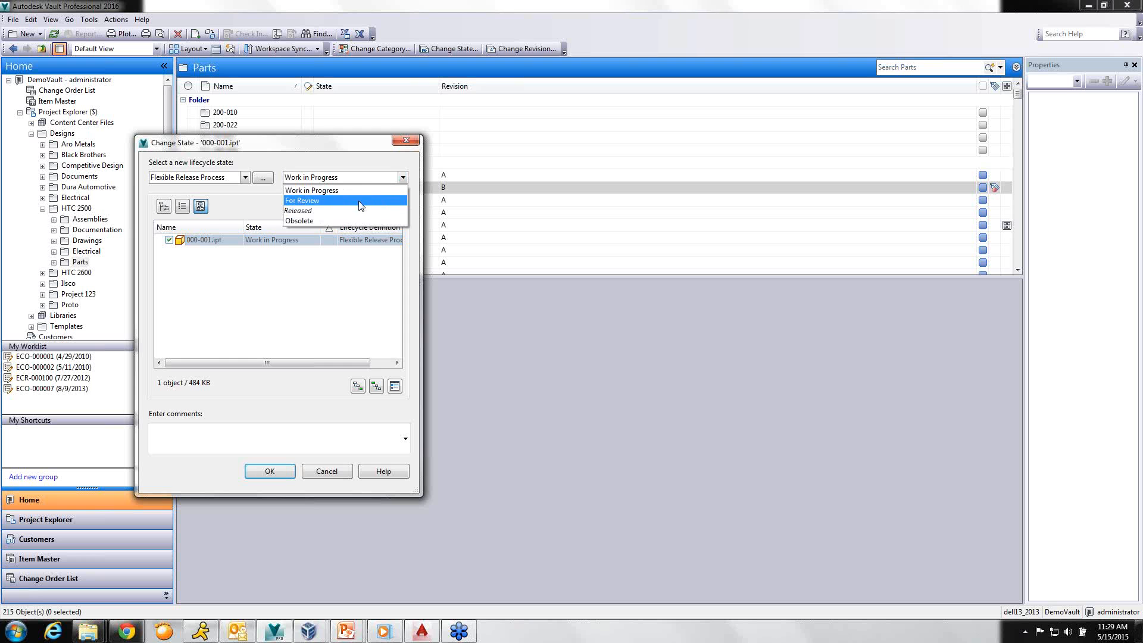
{"action": "left_click", "coordinate": [405, 140]}
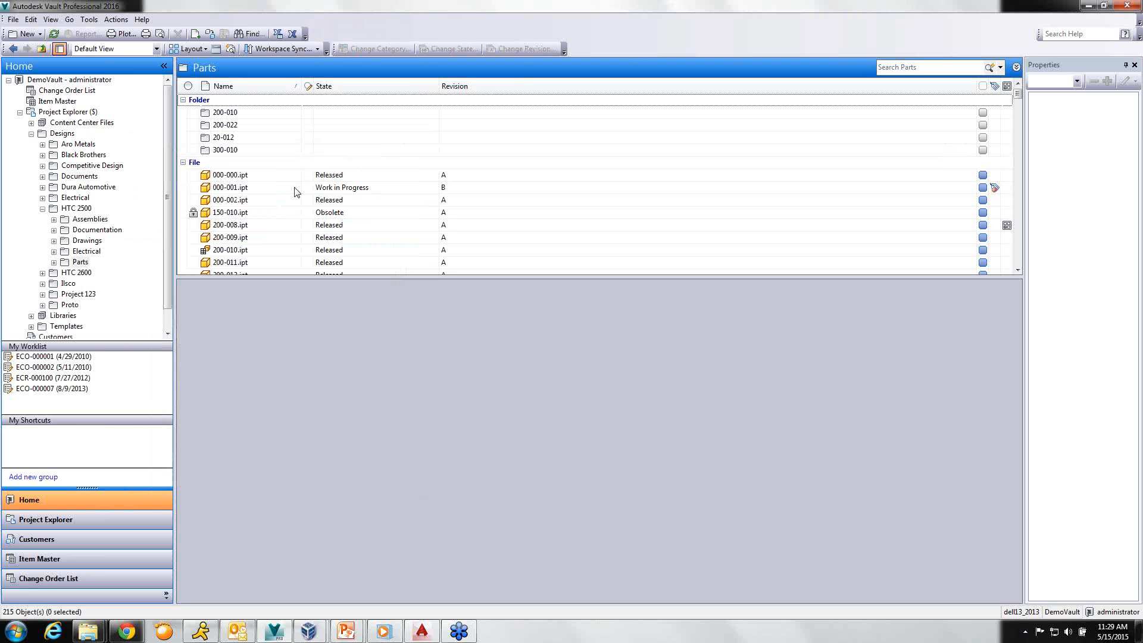
Review the file operations, preview and full system and user-defined properties of 200-008.ipt.
{"action": "right_click", "coordinate": [238, 226]}
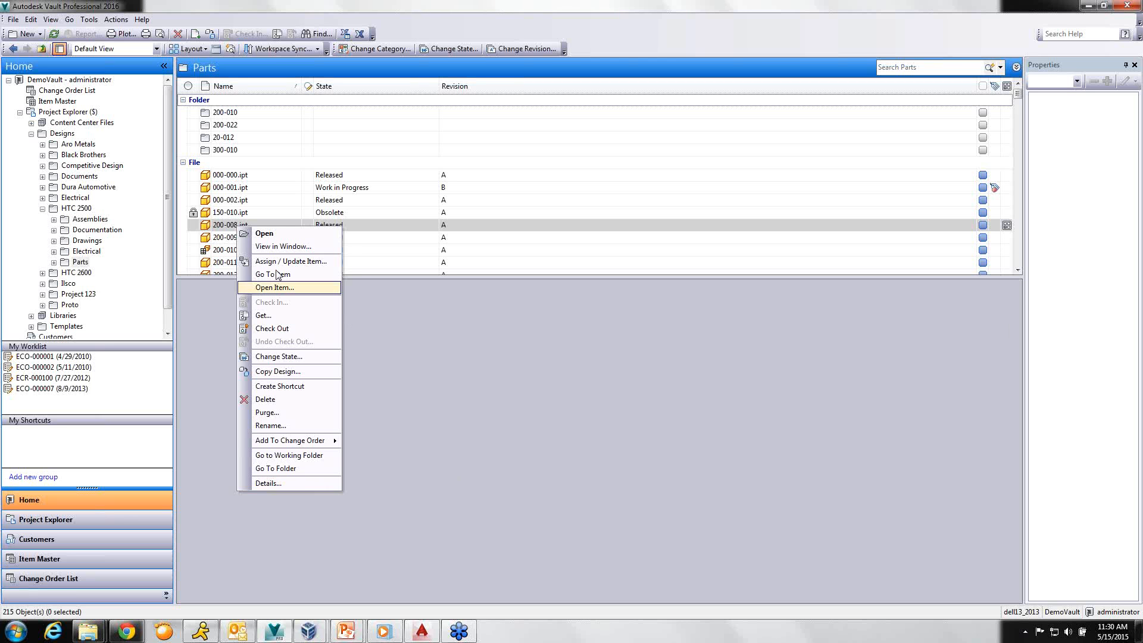
{"action": "left_click", "coordinate": [225, 228]}
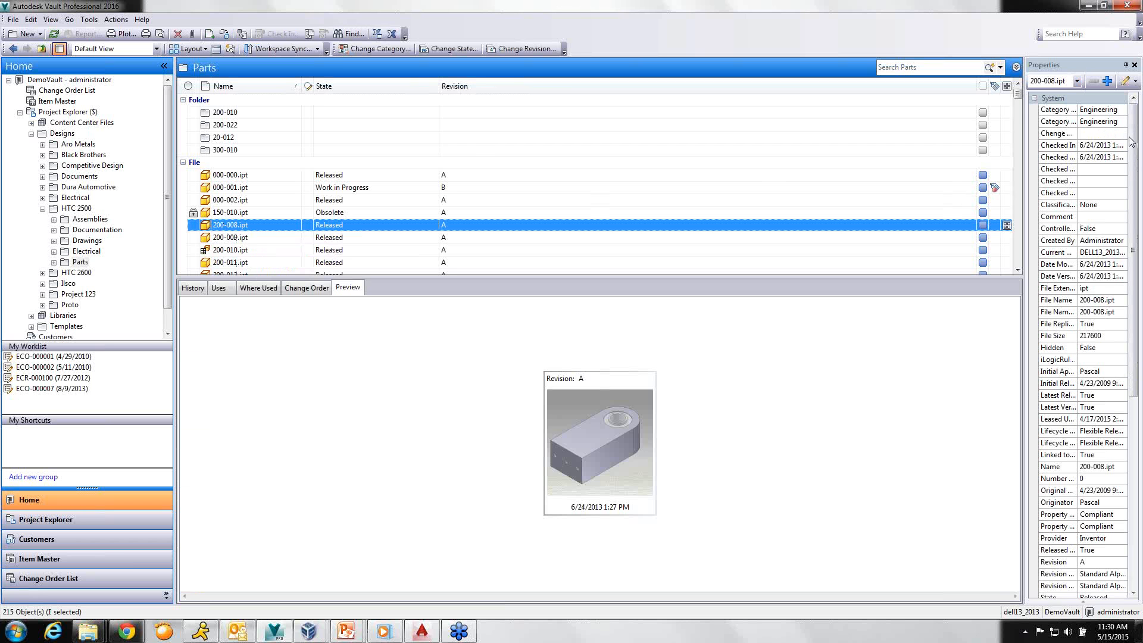
{"action": "scroll", "coordinate": [1100, 129], "scroll_direction": "down", "scroll_amount": 1}
{"action": "scroll", "coordinate": [1099, 130], "scroll_direction": "up", "scroll_amount": 1}
{"action": "left_click_drag", "start_coordinate": [1134, 187], "coordinate": [1130, 370]}
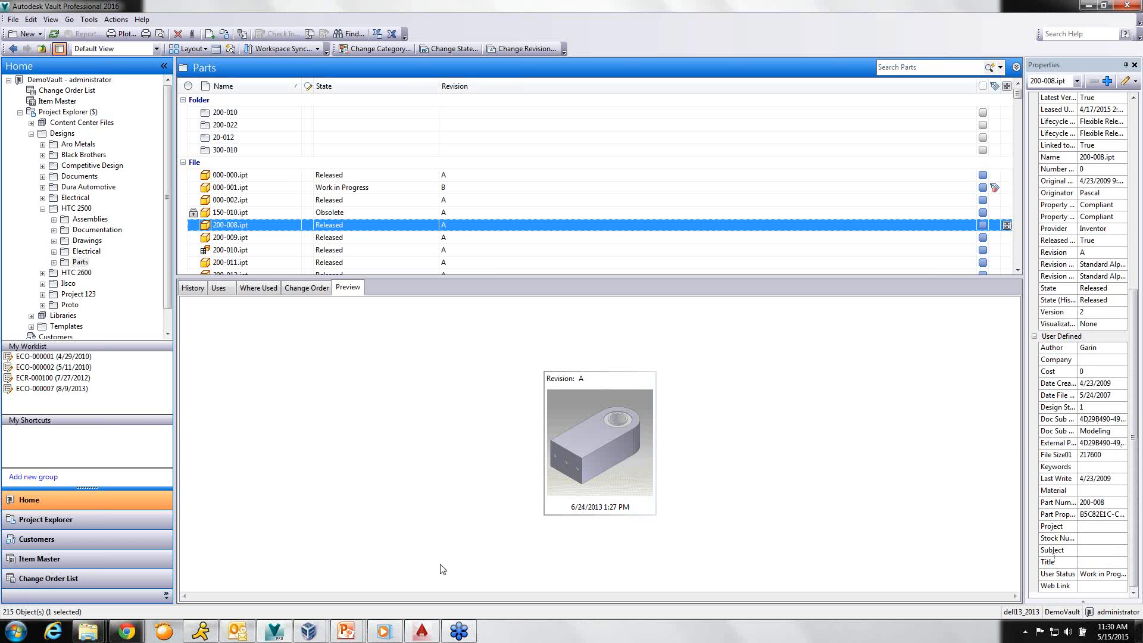
Switch to AutoCAD and dismiss the borrowed license reminder.
{"action": "left_click", "coordinate": [420, 632]}
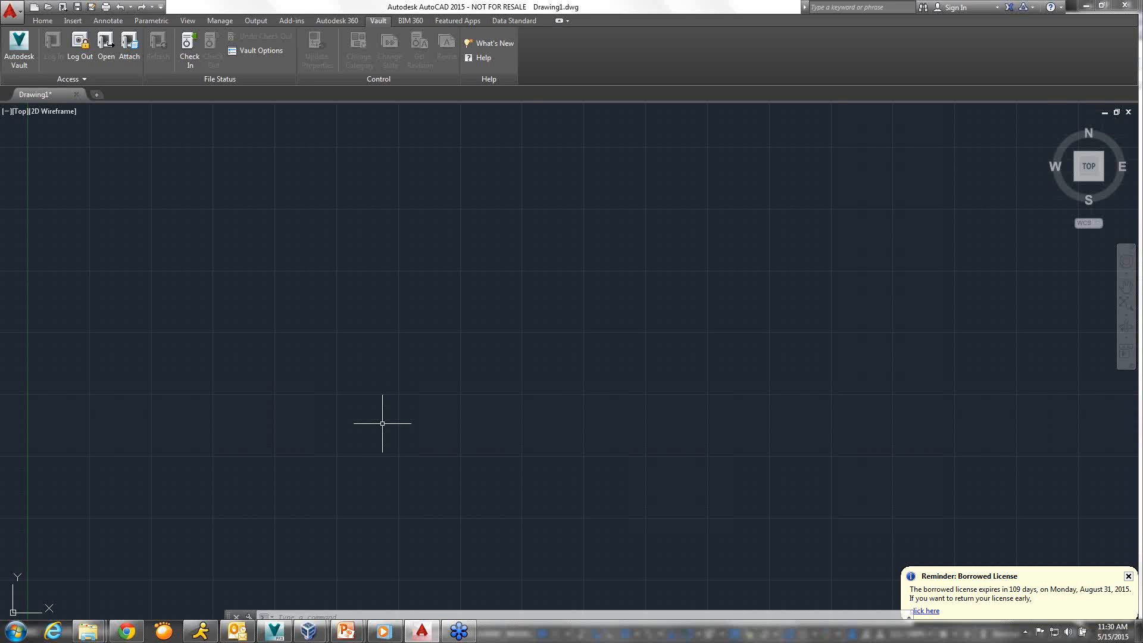
{"action": "left_click", "coordinate": [1127, 576]}
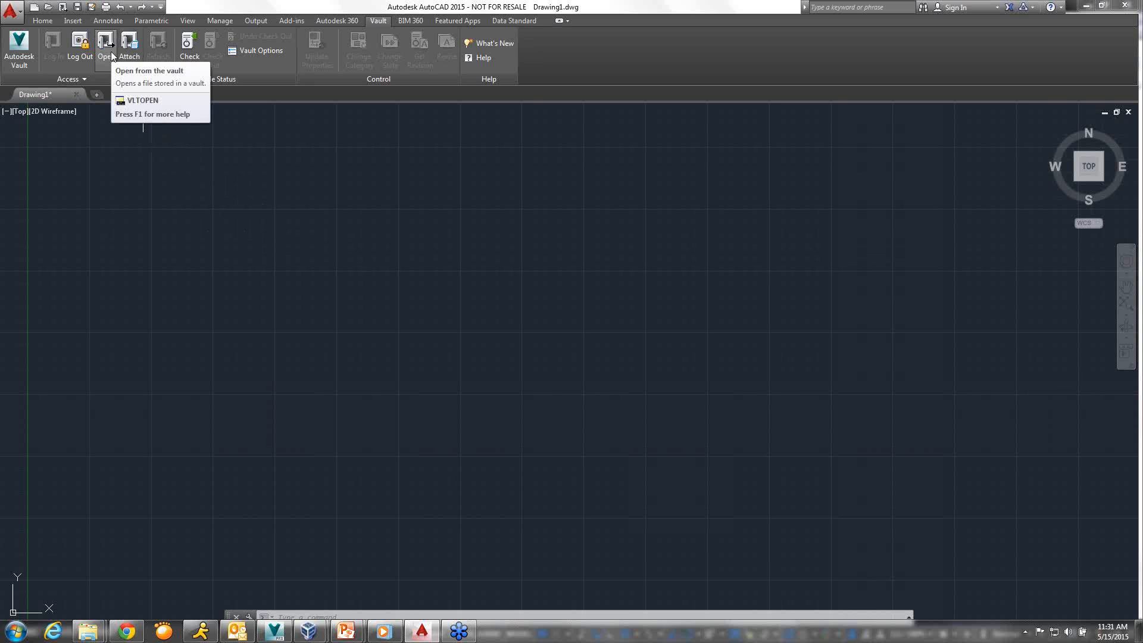
{"action": "left_click", "coordinate": [276, 632]}
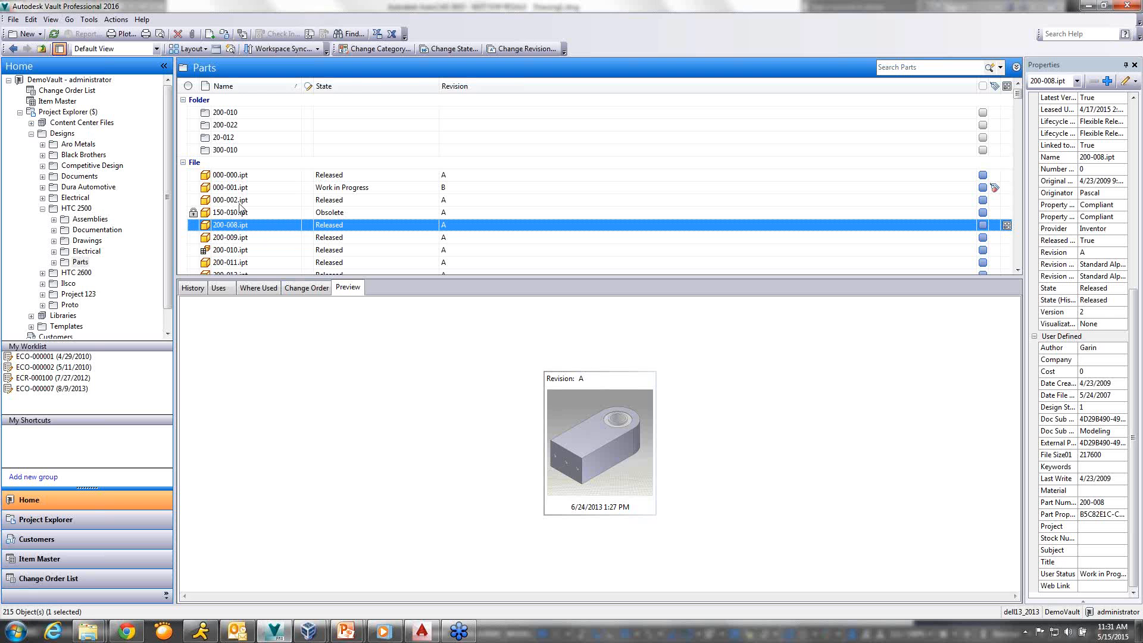
{"action": "key", "text": "alt+Tab"}
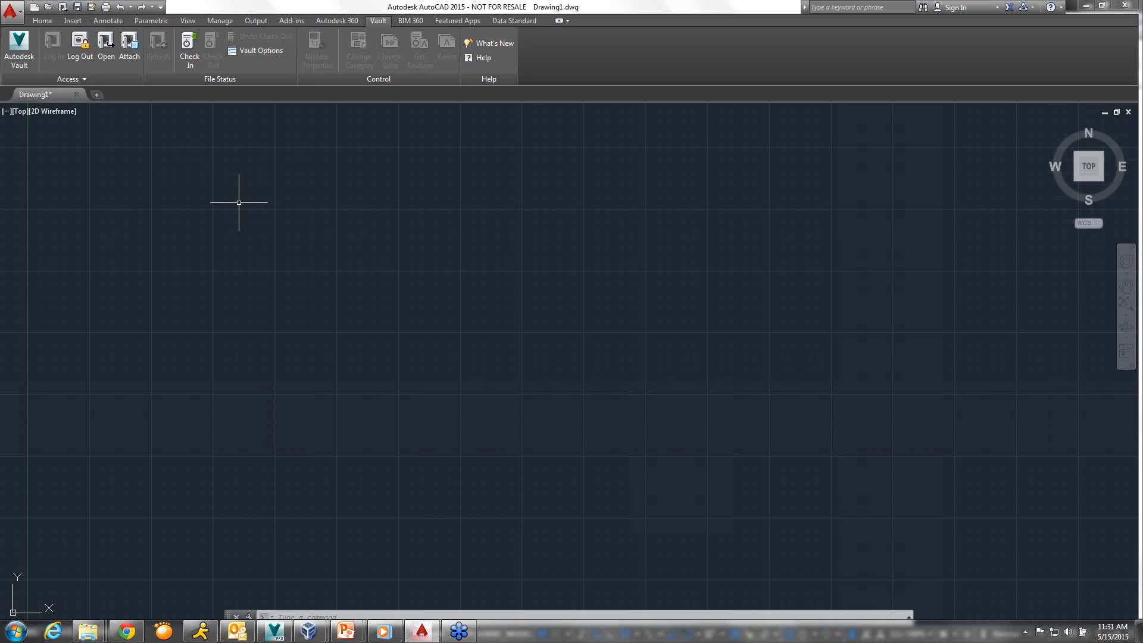
Start opening a file from the vault and select demo03.dwg in the Electrical folder under Designs.
{"action": "left_click", "coordinate": [106, 51]}
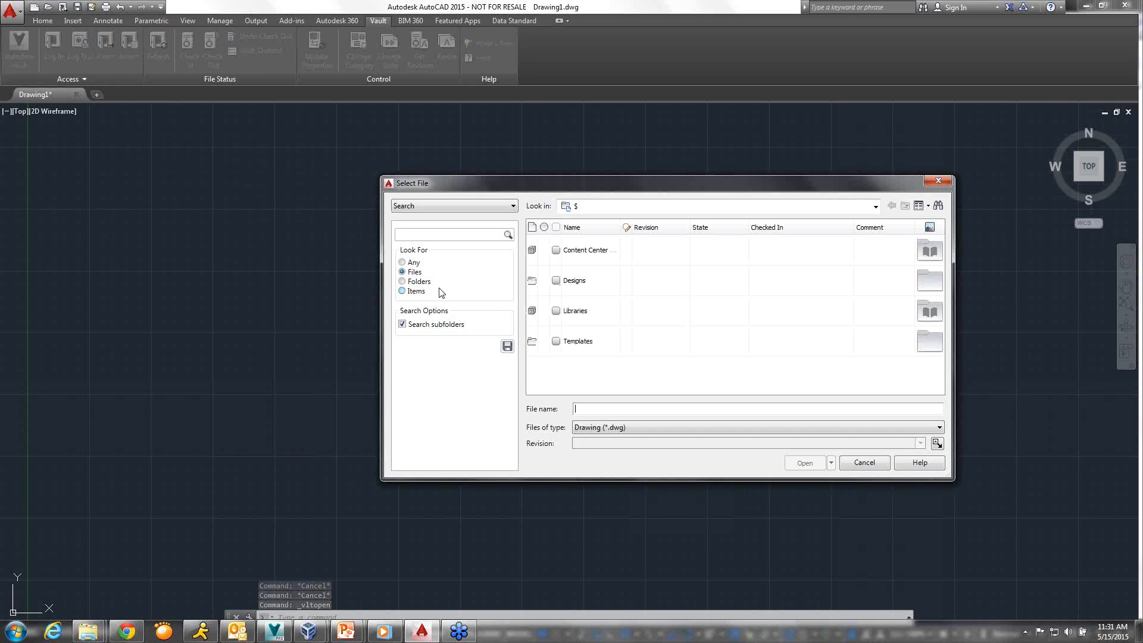
{"action": "double_click", "coordinate": [571, 280]}
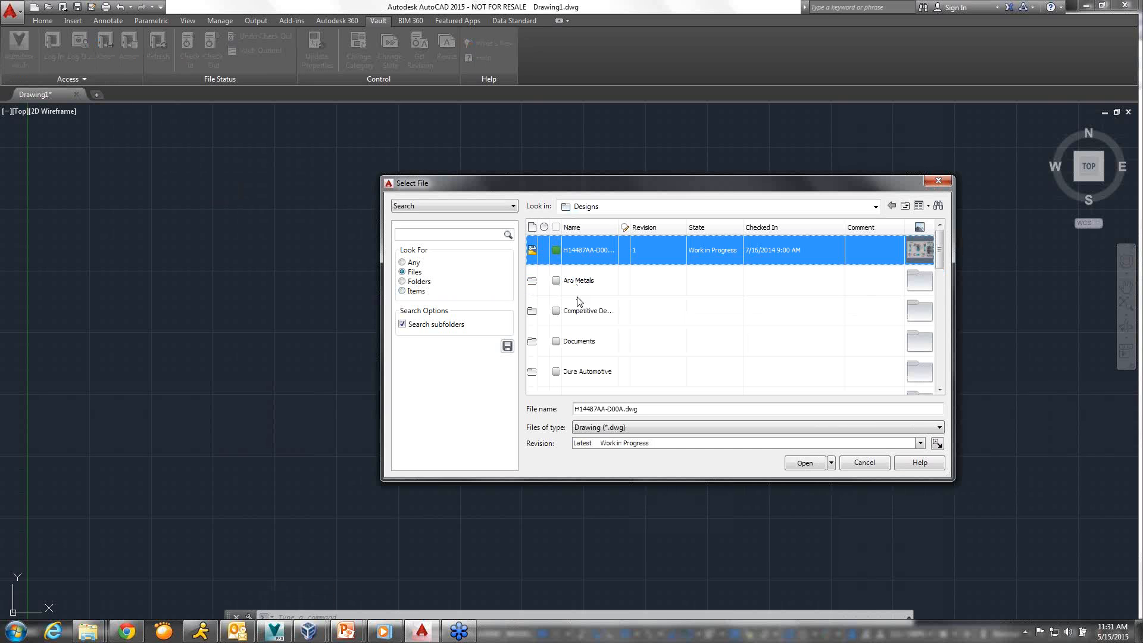
{"action": "left_click", "coordinate": [939, 374]}
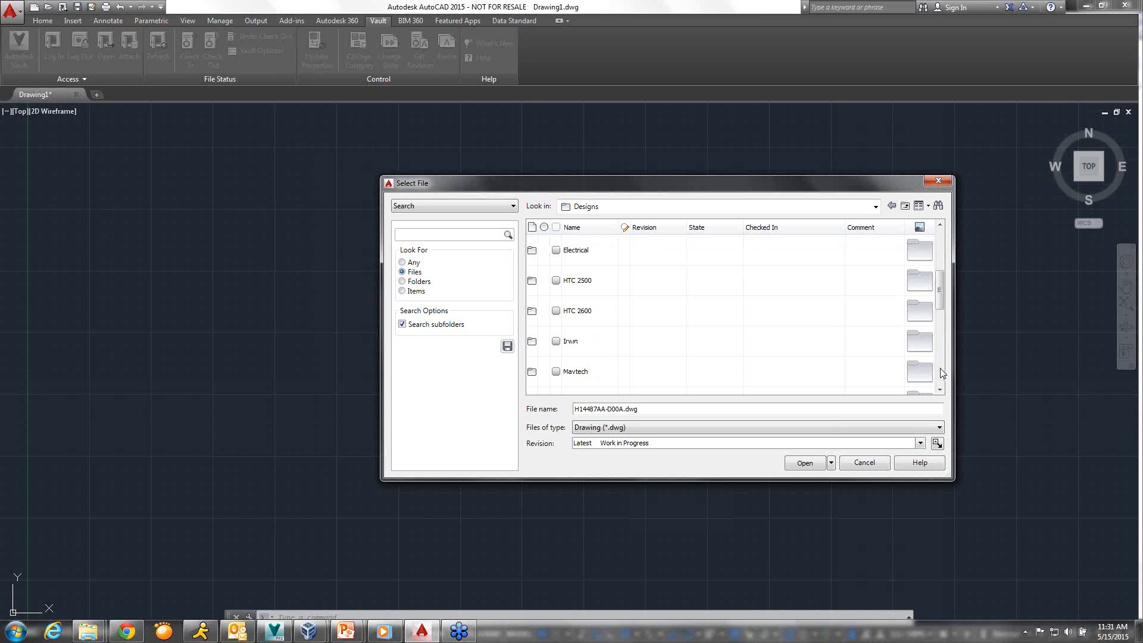
{"action": "double_click", "coordinate": [591, 256]}
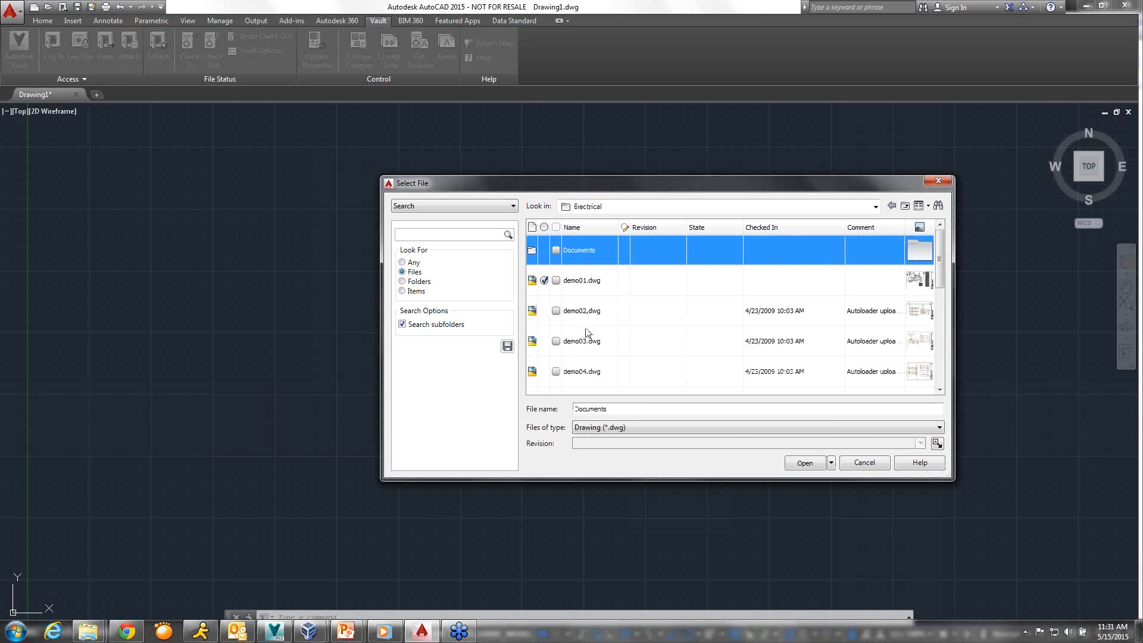
{"action": "left_click", "coordinate": [587, 343]}
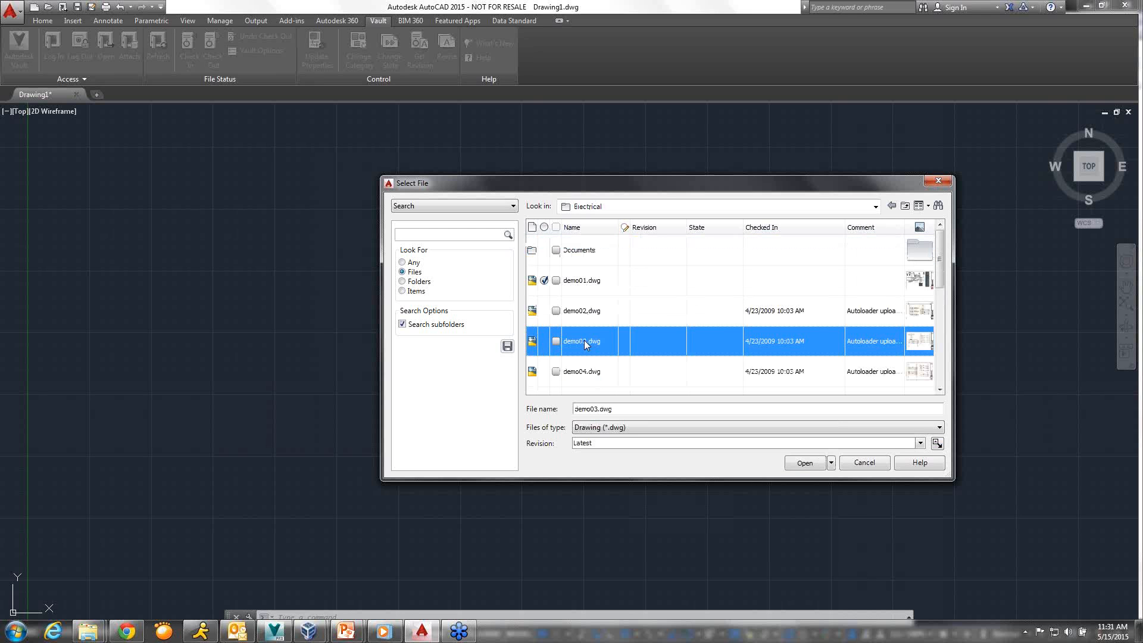
Review the check-out and read-only choices for opening demo03.dwg, and leave the file selection without opening it.
{"action": "left_click", "coordinate": [831, 463]}
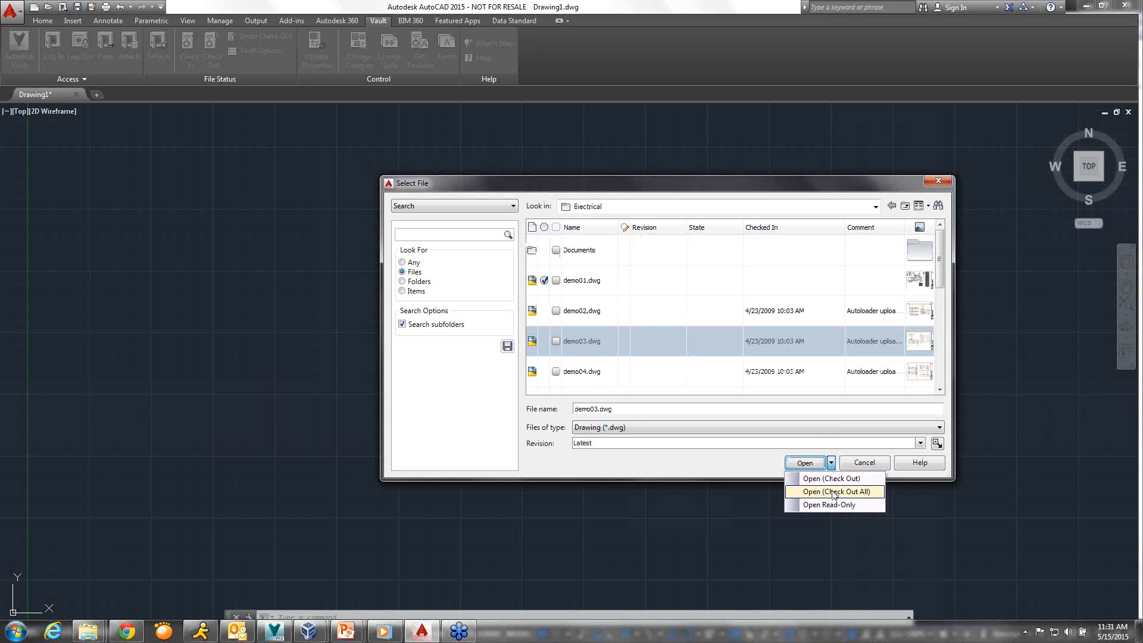
{"action": "left_click", "coordinate": [710, 190]}
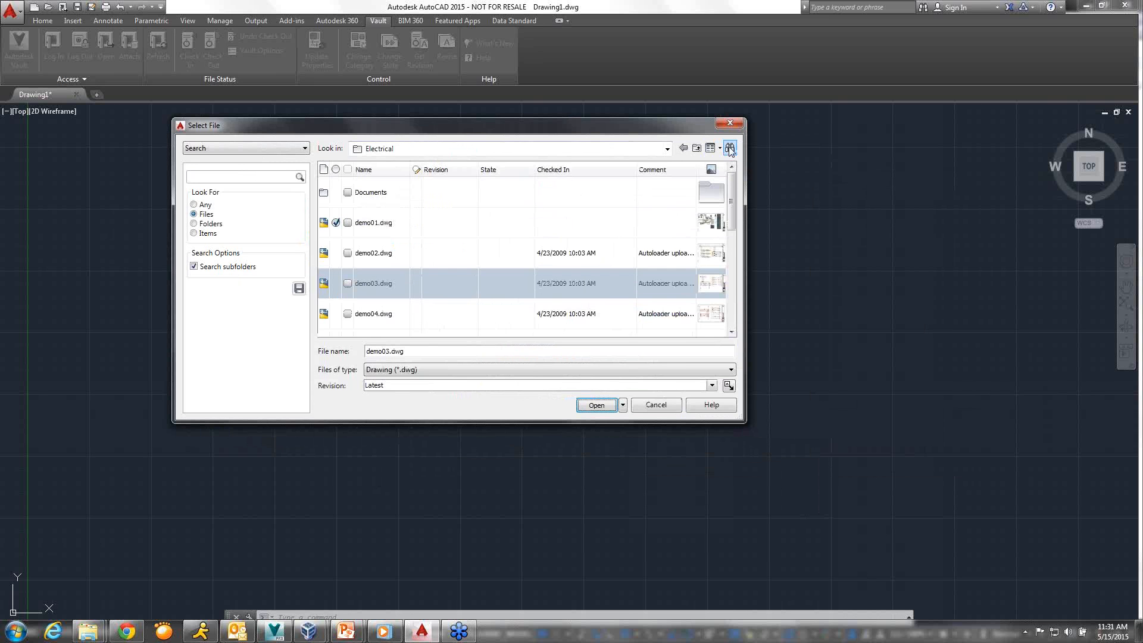
{"action": "left_click", "coordinate": [657, 404]}
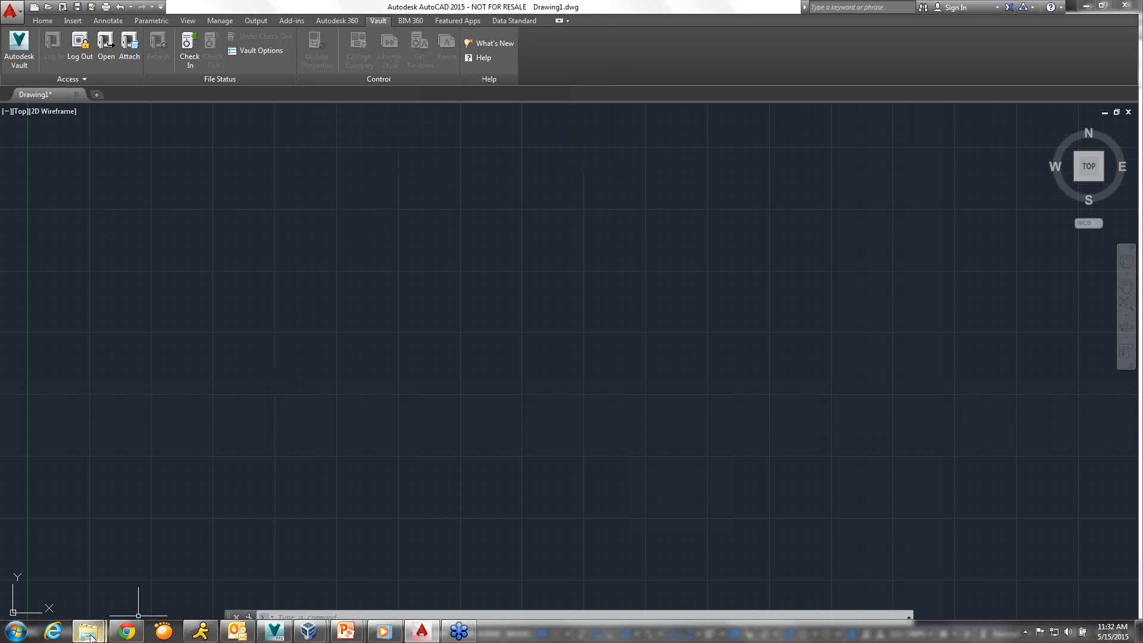
Switch to the Vault for Civil 3D folder and play Vault Integration with Civil 3D Workflow Video.mp4 in a maximized window.
{"action": "mouse_move", "coordinate": [91, 637]}
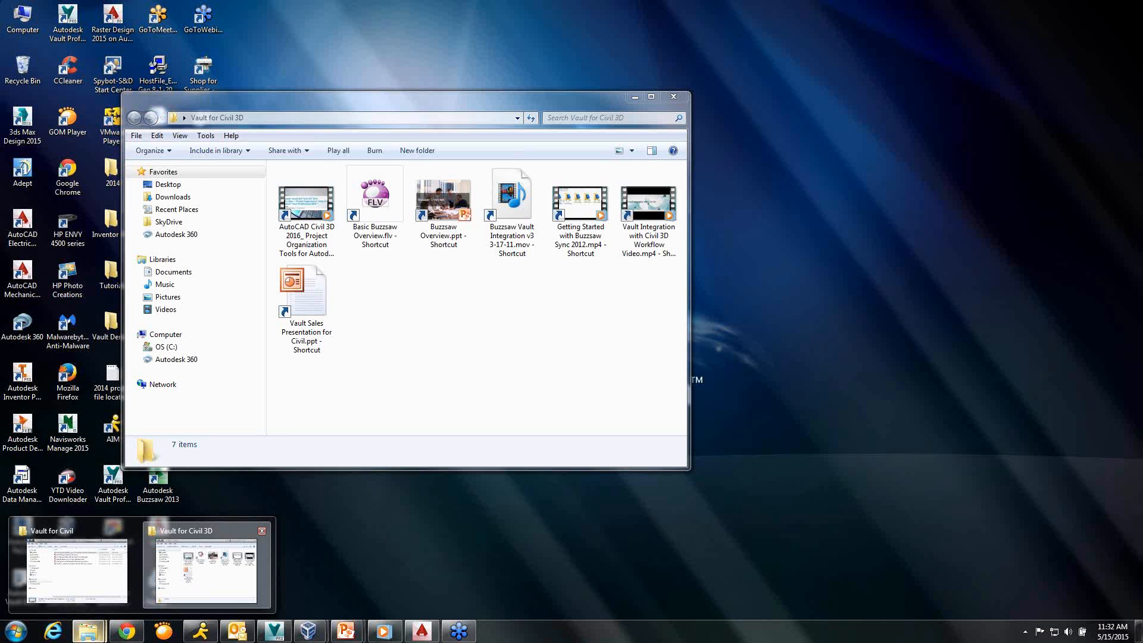
{"action": "left_click", "coordinate": [202, 573]}
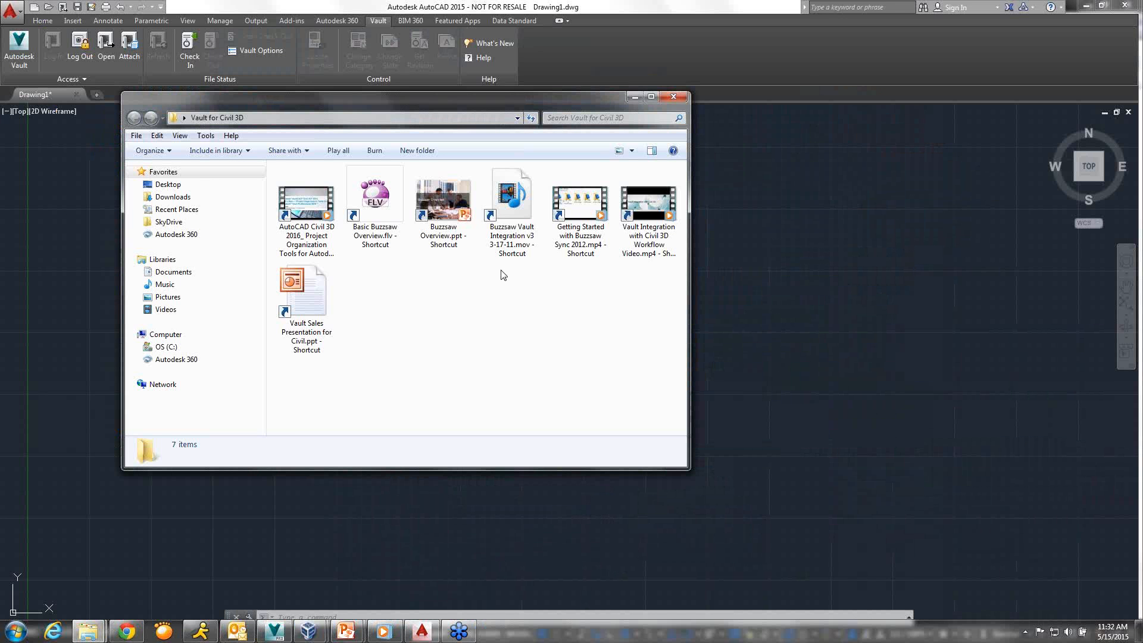
{"action": "double_click", "coordinate": [637, 239]}
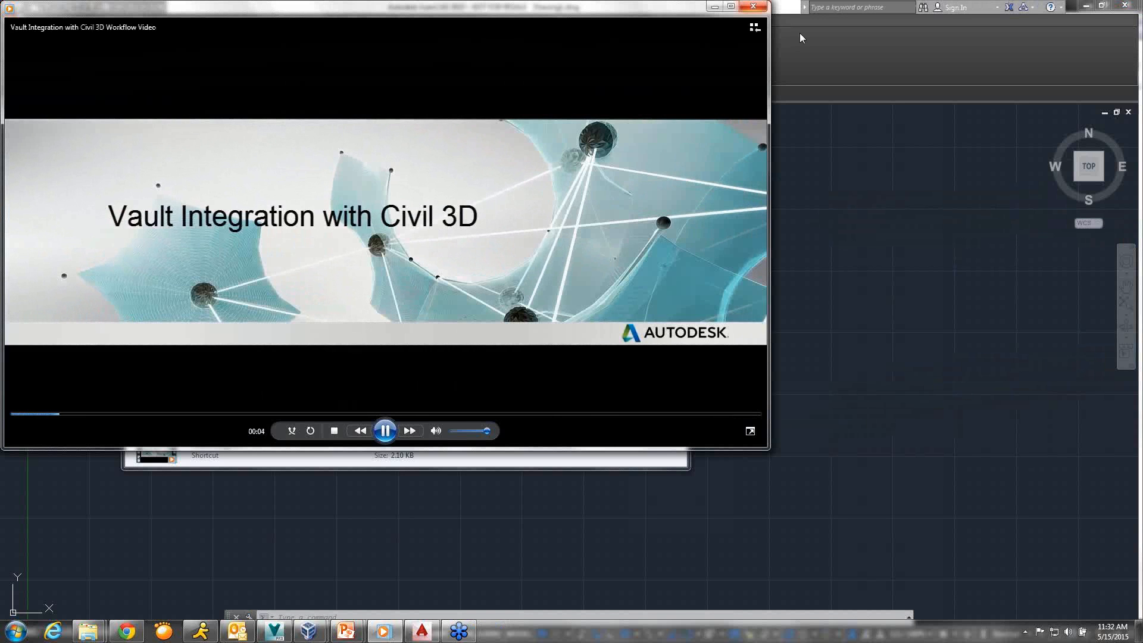
{"action": "left_click", "coordinate": [731, 7]}
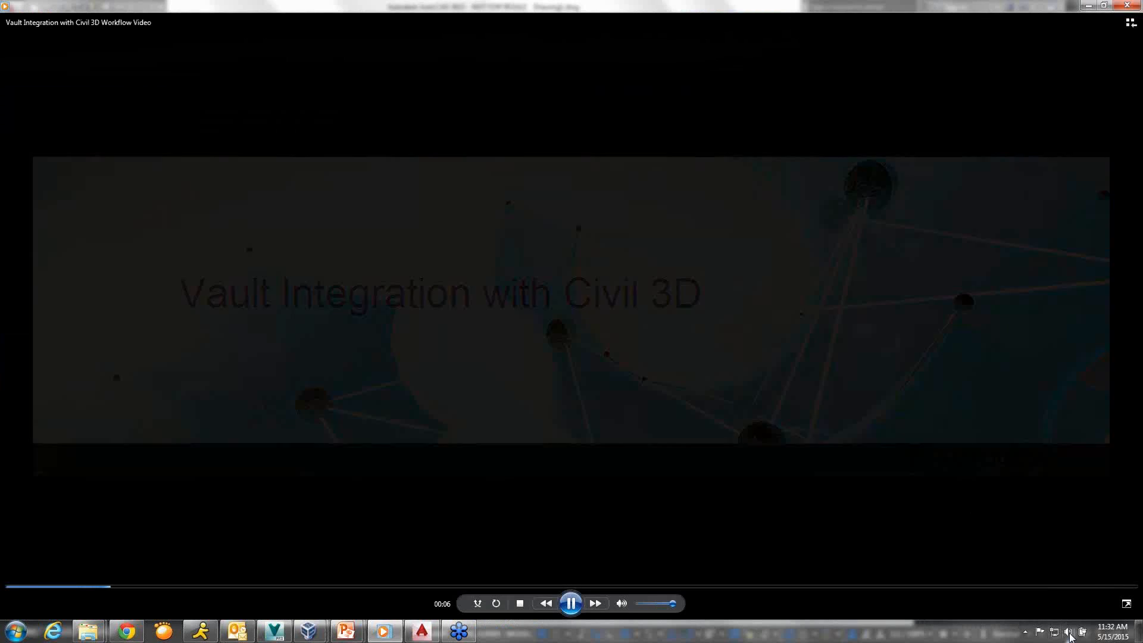
Raise the system speaker volume to maximum while the video plays.
{"action": "left_click", "coordinate": [1068, 633]}
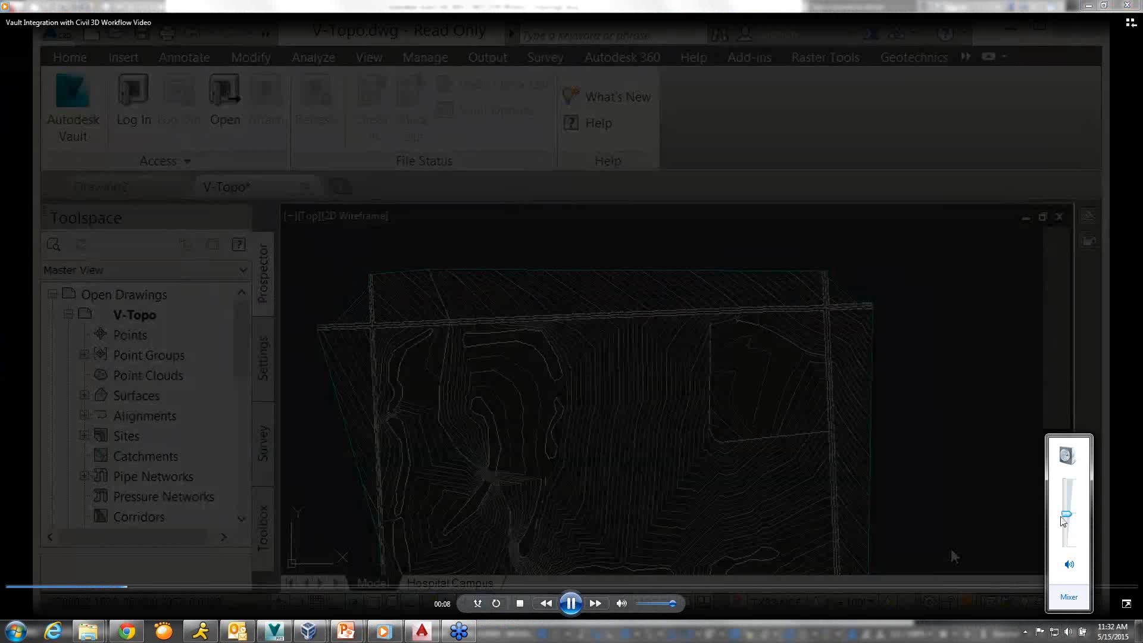
{"action": "mouse_move", "coordinate": [1066, 513]}
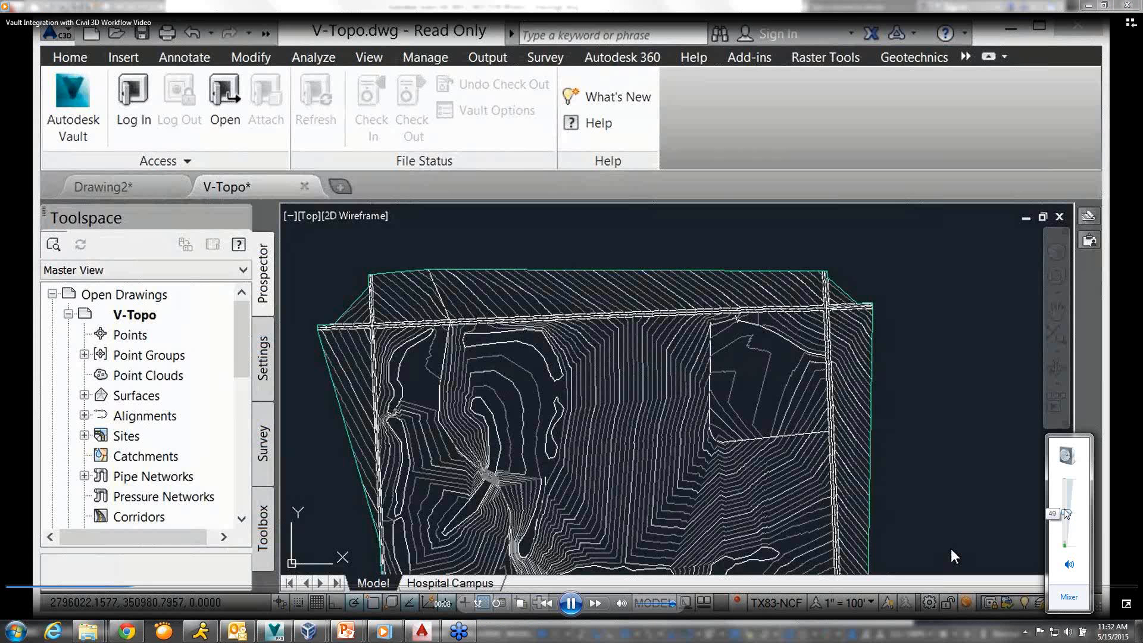
{"action": "left_click_drag", "start_coordinate": [1066, 513], "coordinate": [1066, 478]}
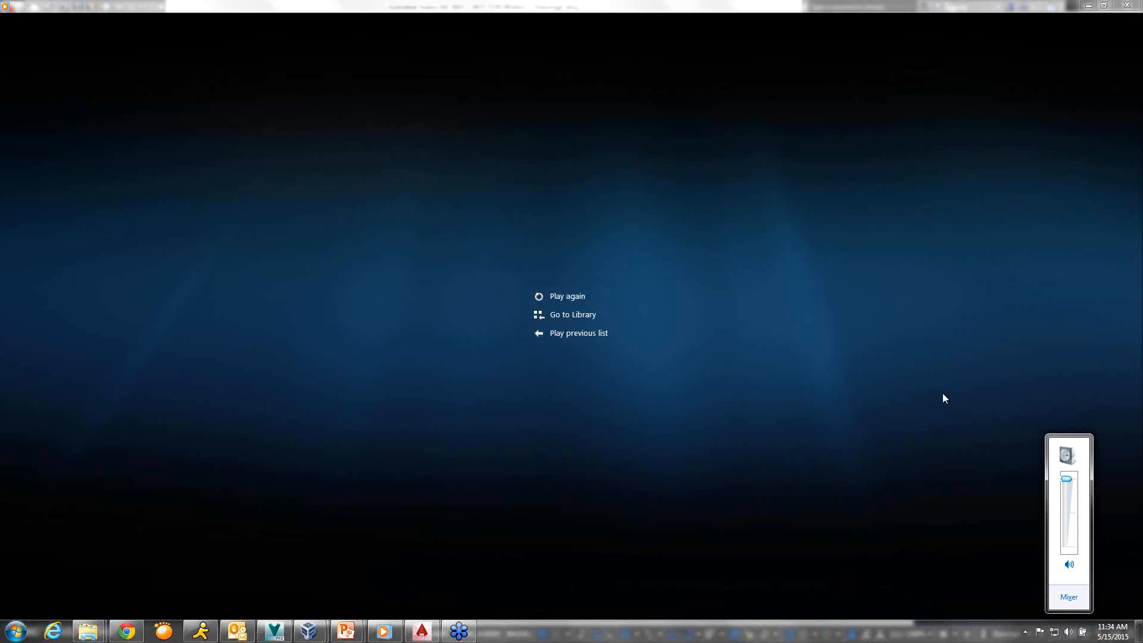
Return to the Vault for Civil 3D folder and try to open the Buzzsaw Vault Integration v3 3-17-11.mov shortcut, keeping the shortcut.
{"action": "key", "text": "alt+Tab"}
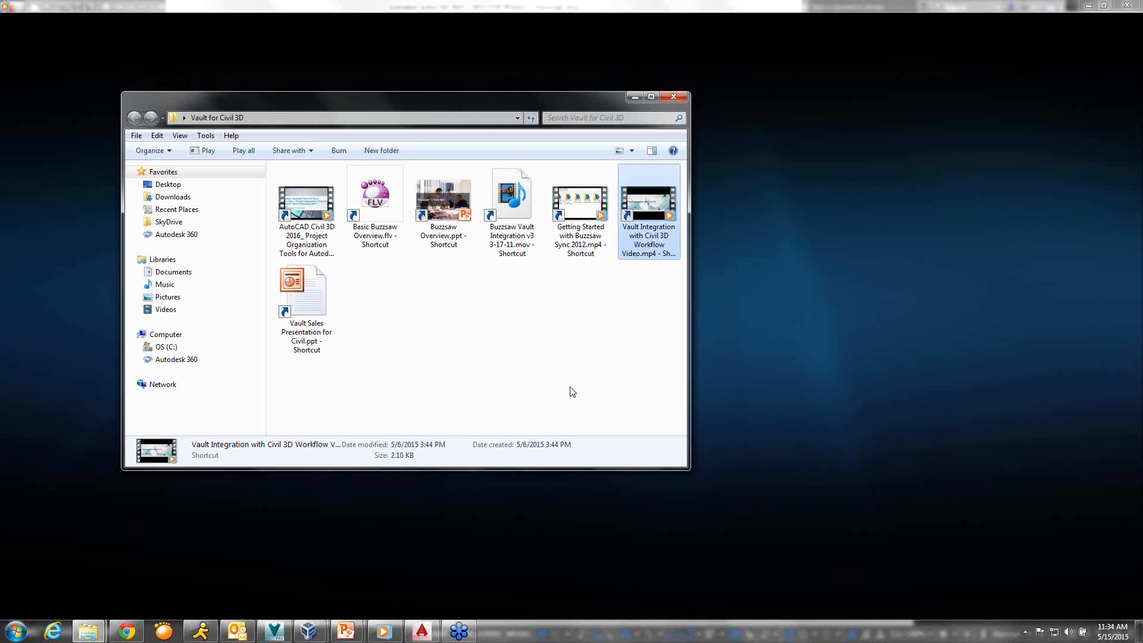
{"action": "mouse_move", "coordinate": [510, 334]}
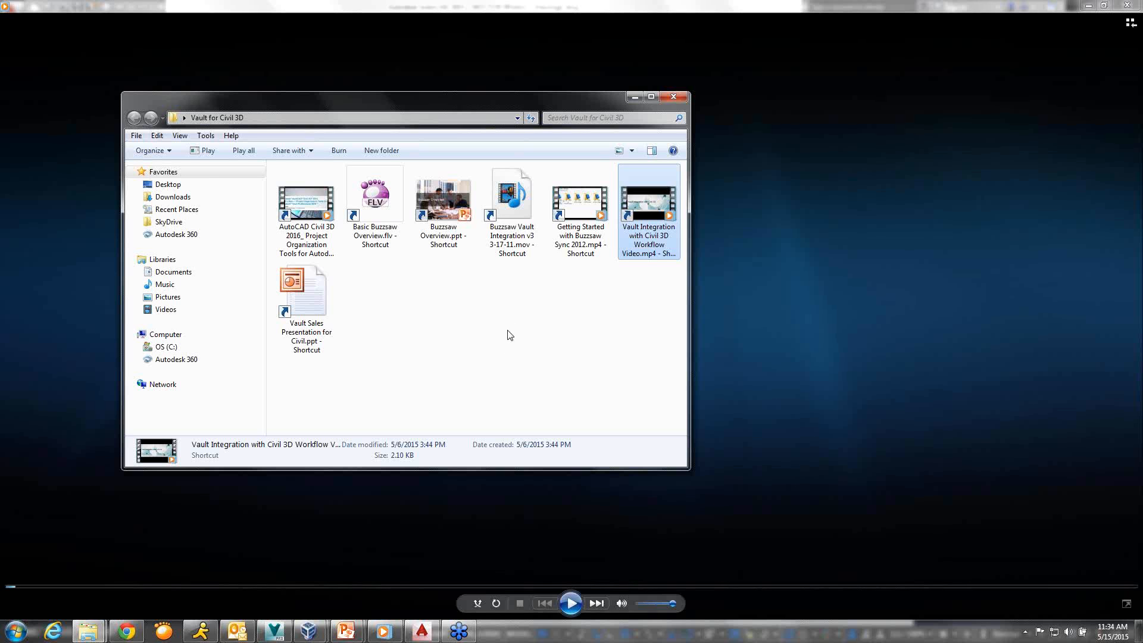
{"action": "double_click", "coordinate": [507, 238]}
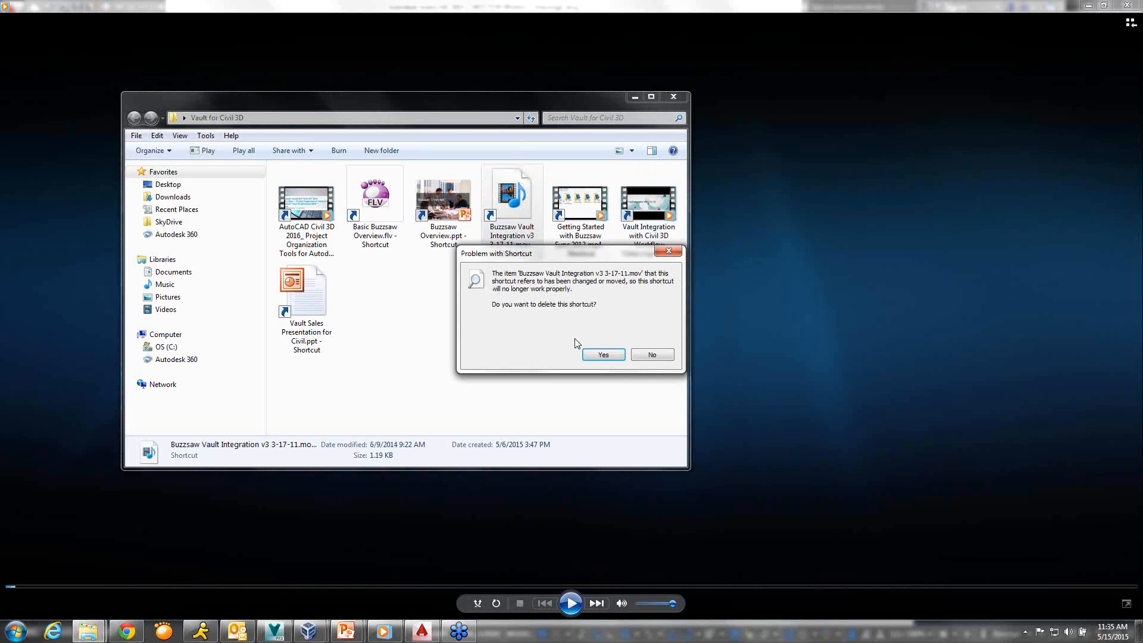
{"action": "left_click", "coordinate": [652, 355]}
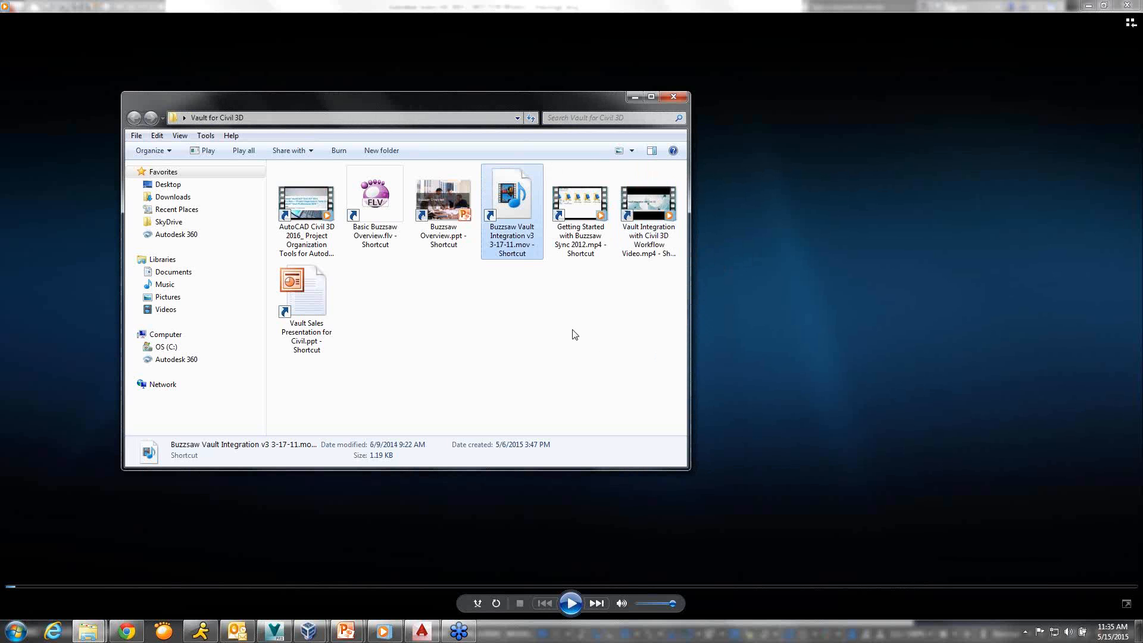
Play the Vault Integration with Civil 3D Workflow Video again.
{"action": "double_click", "coordinate": [646, 240]}
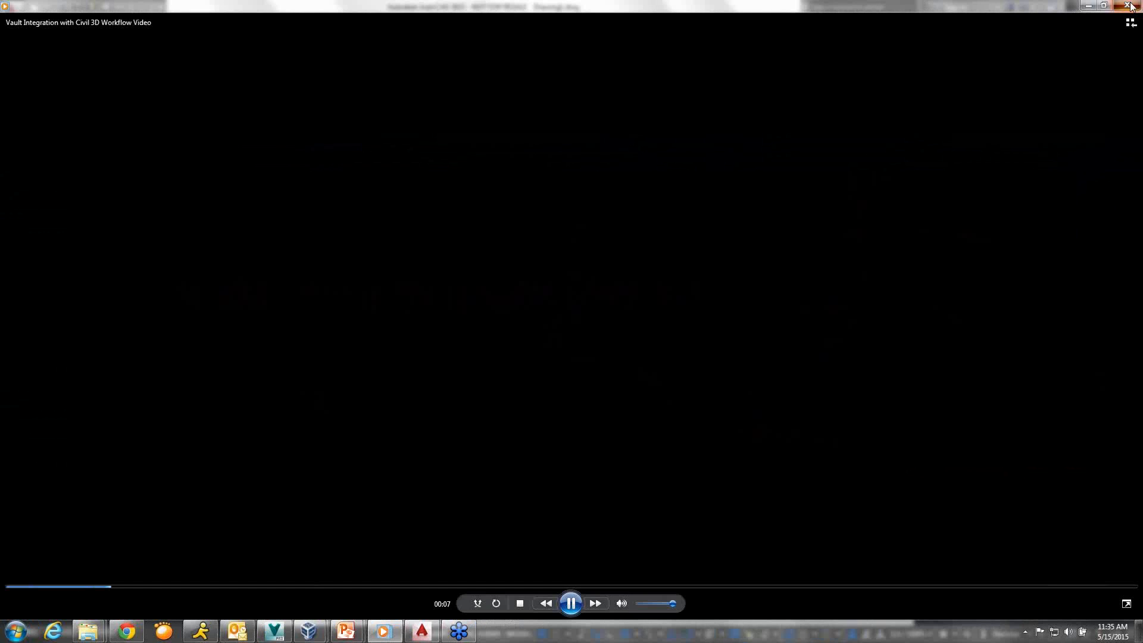
Close the Civil 3D workflow video and play Getting Started with Buzzsaw Sync 2012.mp4 in a maximized window.
{"action": "left_click", "coordinate": [1129, 6]}
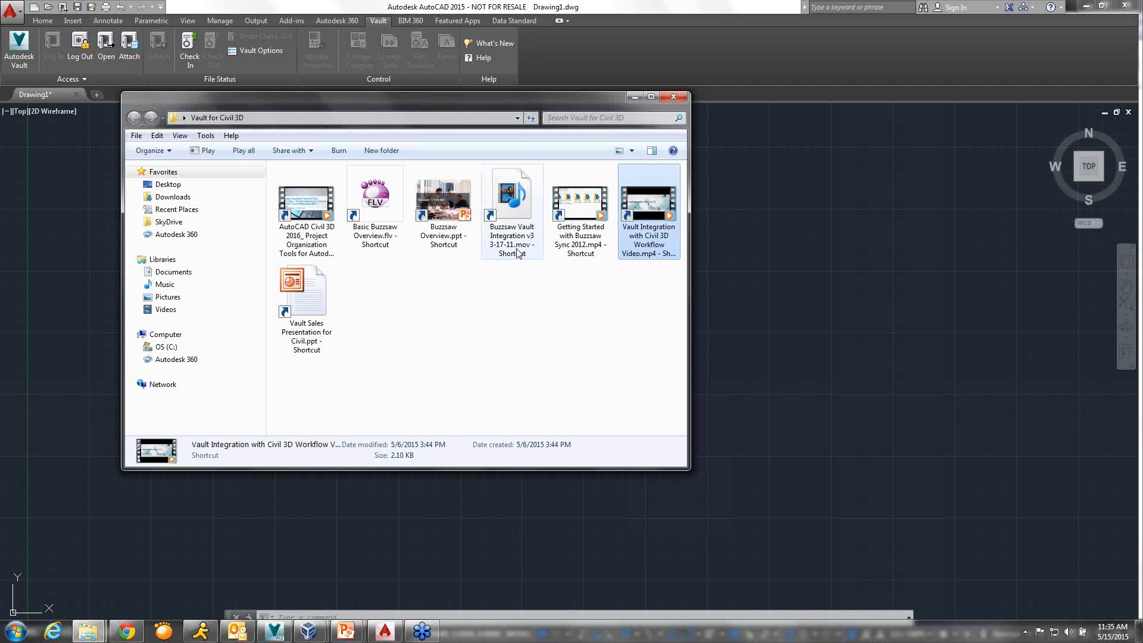
{"action": "double_click", "coordinate": [575, 250]}
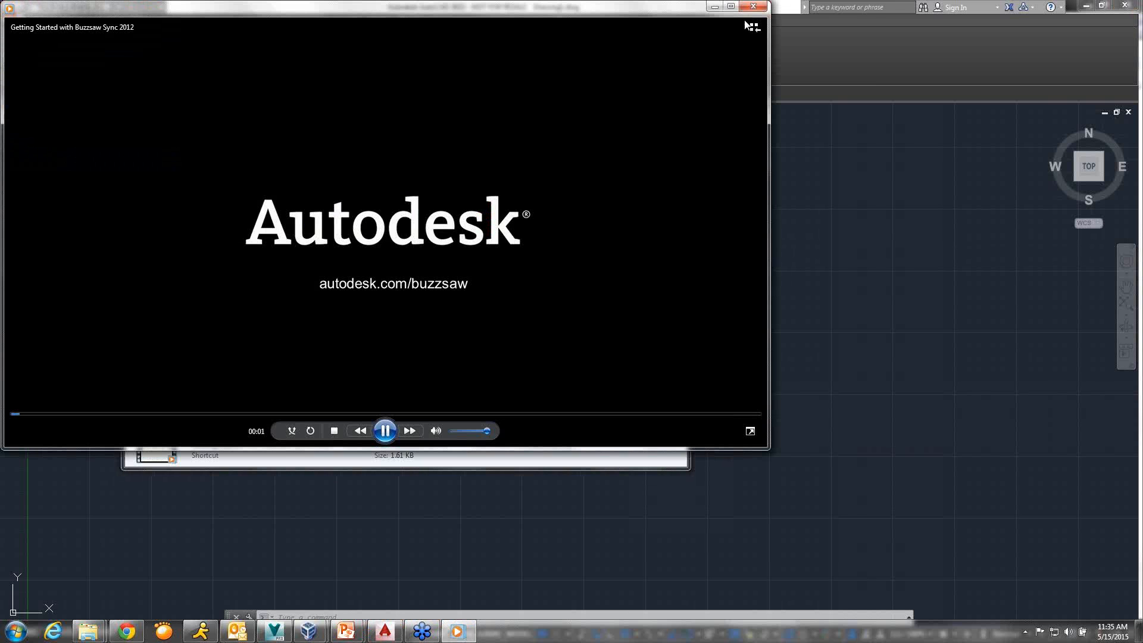
{"action": "left_click", "coordinate": [730, 6]}
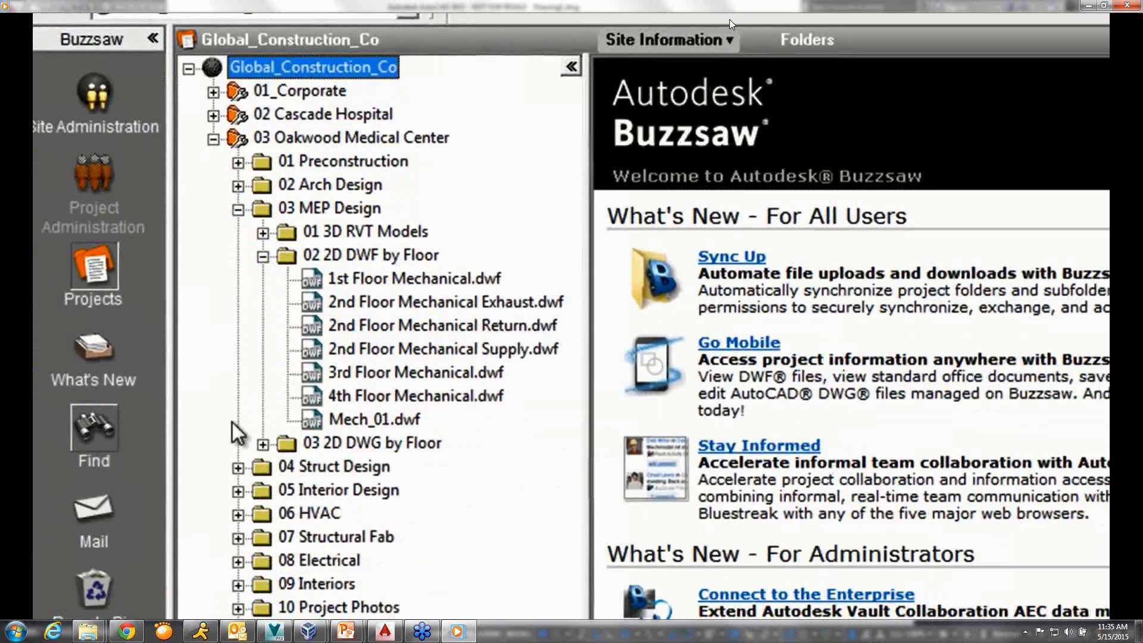
Expand the 03 2D DWG by Floor folder in Buzzsaw and start adding a Buzzsaw Sync folder to the local Global_Construction_Co folder.
{"action": "left_click", "coordinate": [263, 444]}
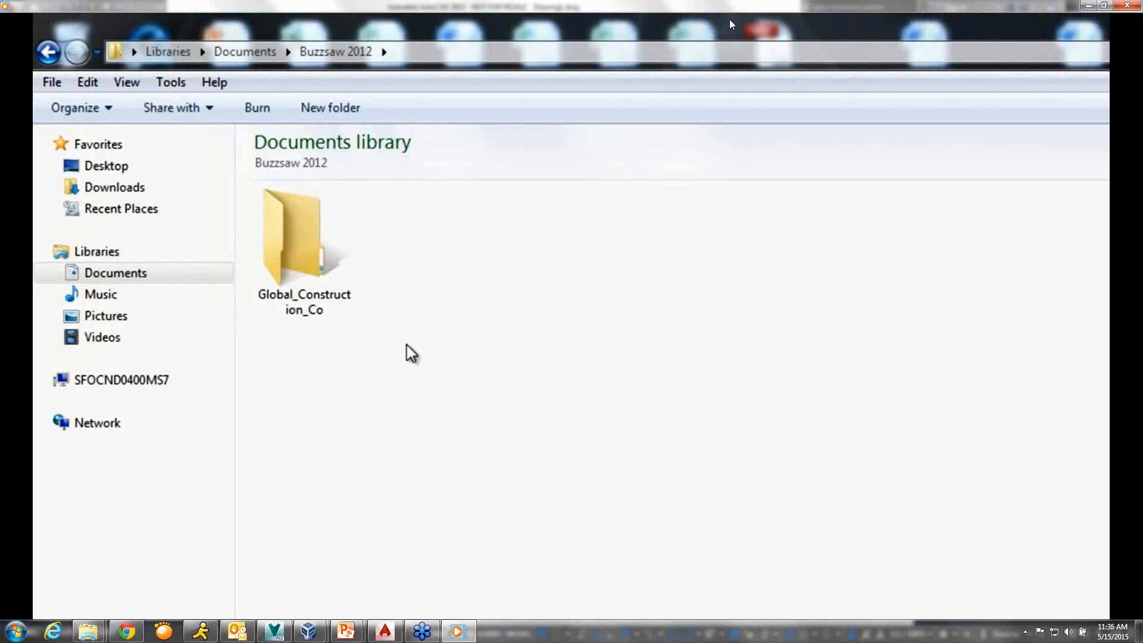
{"action": "right_click", "coordinate": [322, 275]}
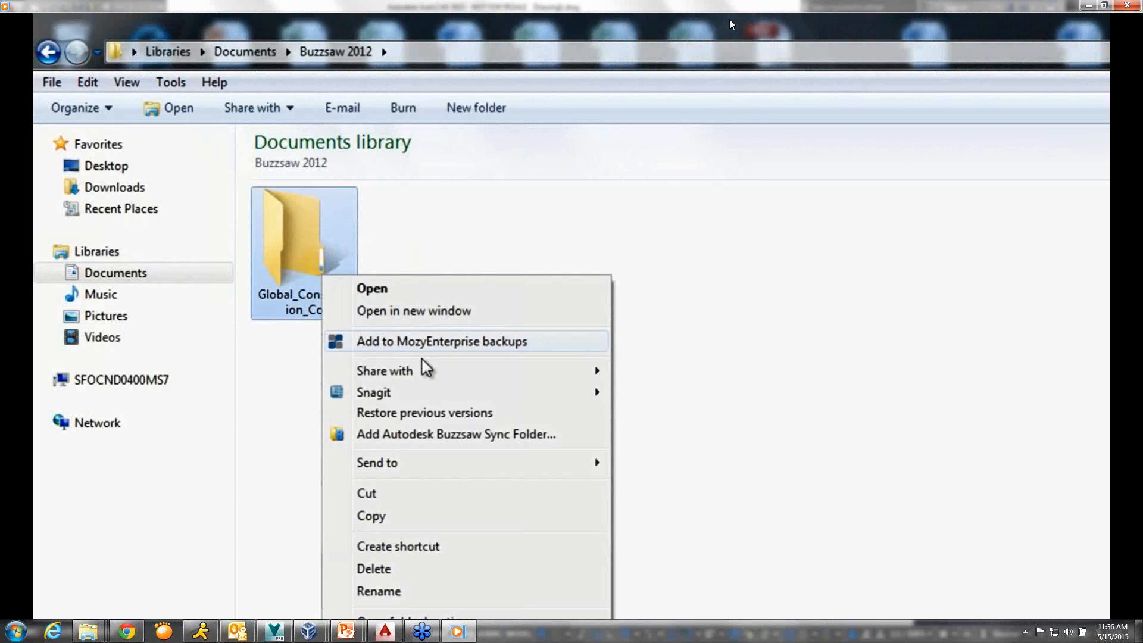
{"action": "left_click", "coordinate": [483, 438]}
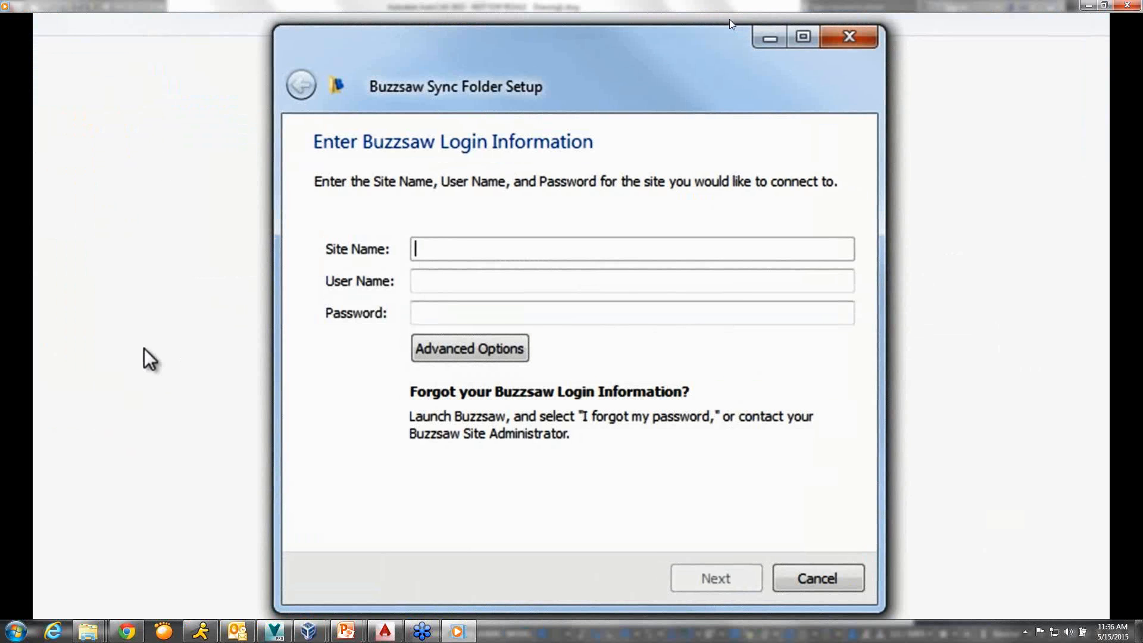
Log in to the Buzzsaw site Global_Construction_Co with the user name Project_Manager and the account password.
{"action": "type", "text": "Global_Constructio"}
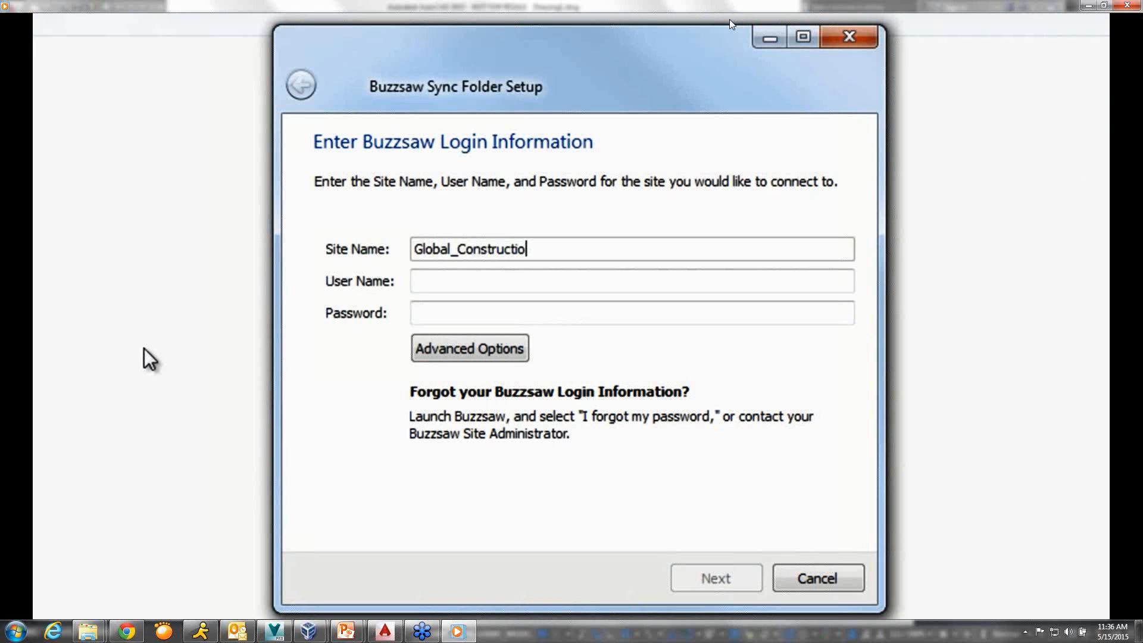
{"action": "type", "text": "n_Co"}
{"action": "key", "text": "Tab"}
{"action": "type", "text": "P"}
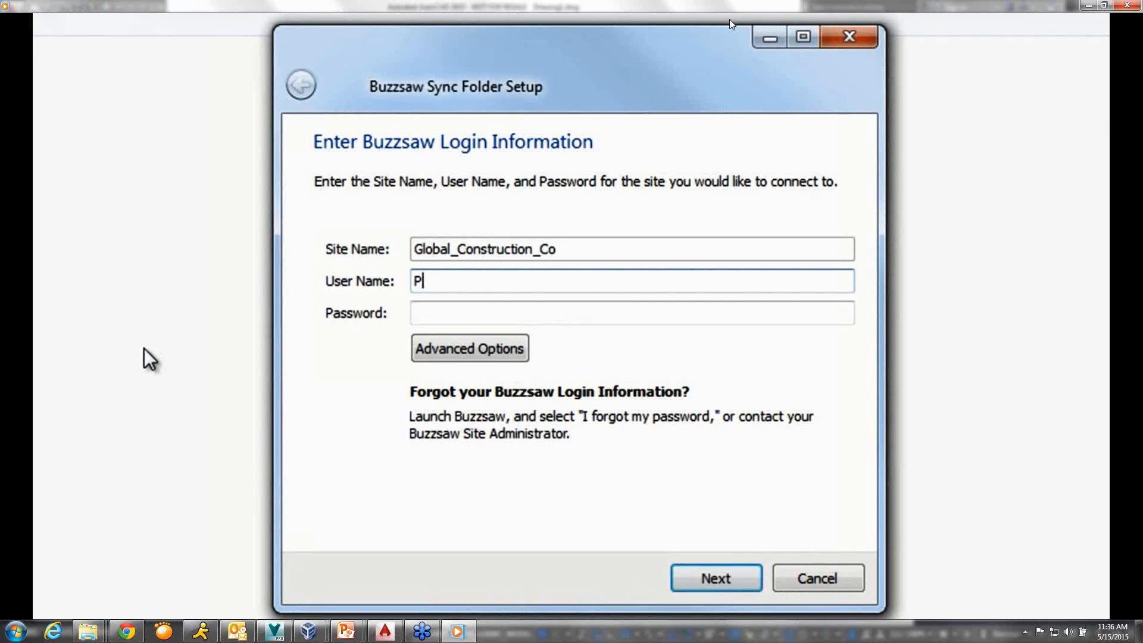
{"action": "type", "text": "roject_Manager"}
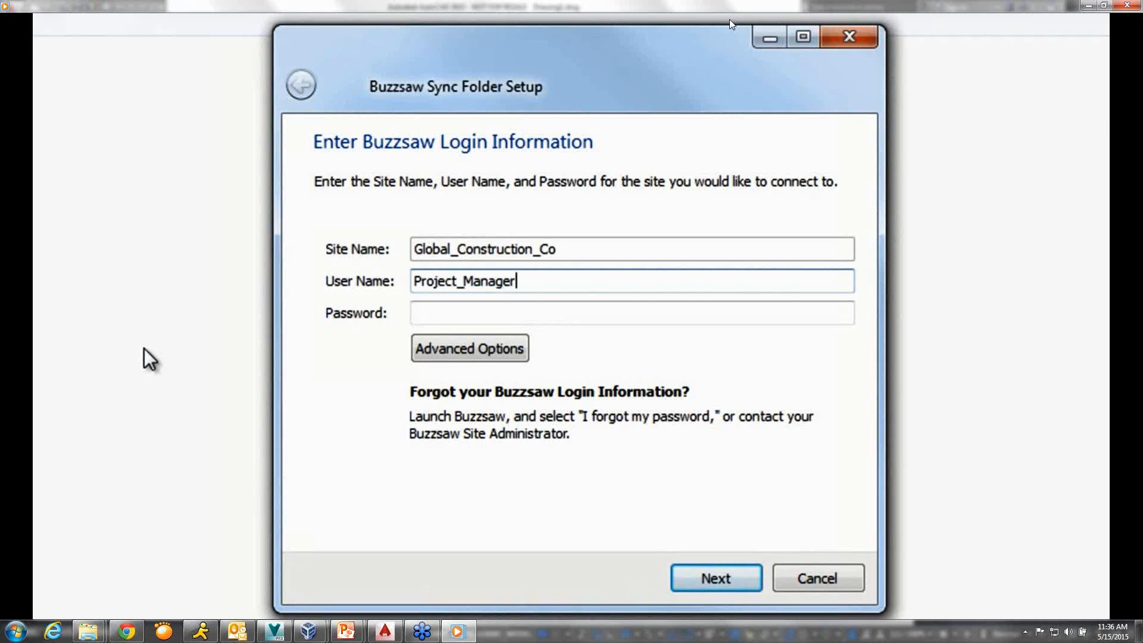
{"action": "key", "text": "Tab"}
{"action": "type", "text": "•••••••"}
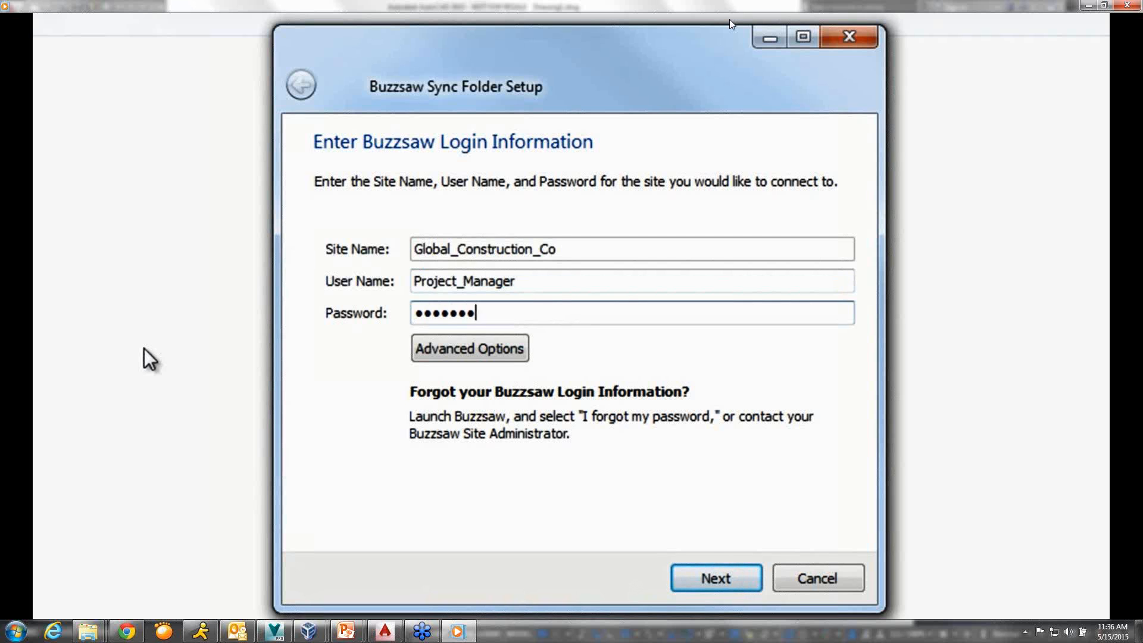
{"action": "type", "text": "•"}
{"action": "left_click", "coordinate": [684, 578]}
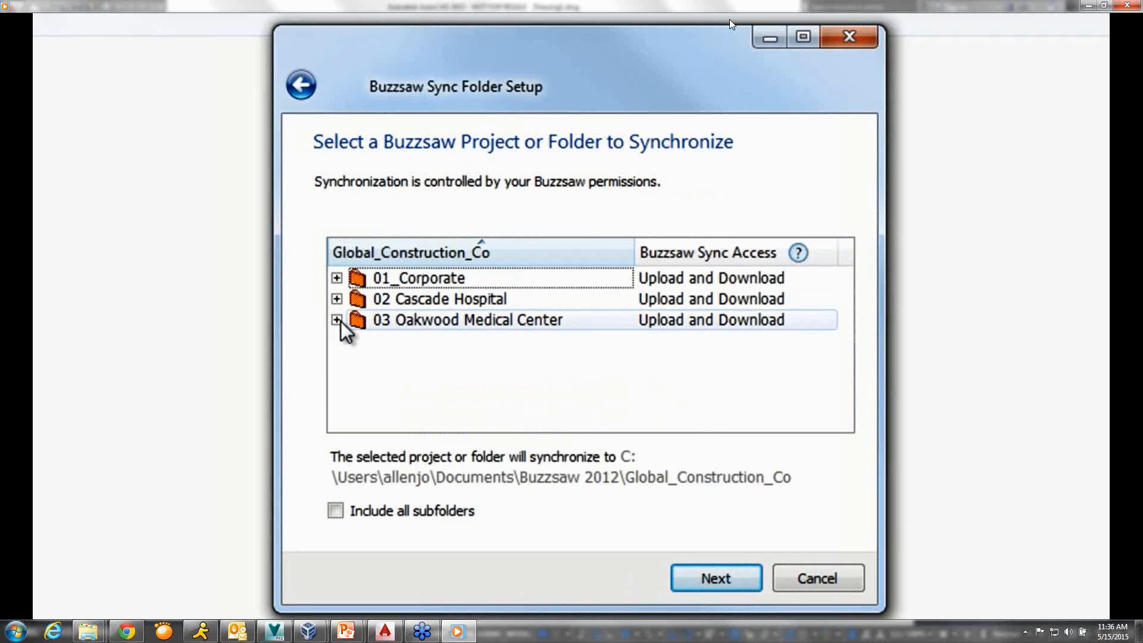
Choose the 03 Oakwood Medical Center project with all subfolders for synchronization and begin the initial download.
{"action": "left_click", "coordinate": [456, 324]}
{"action": "double_click", "coordinate": [456, 324]}
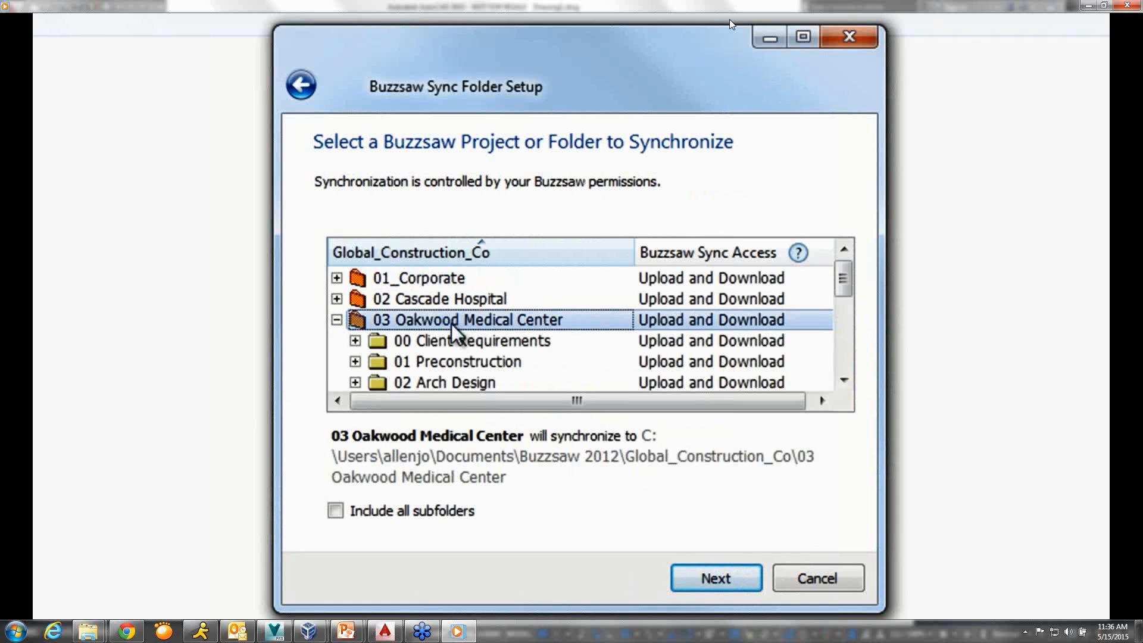
{"action": "mouse_move", "coordinate": [842, 298]}
{"action": "left_mouse_down"}
{"action": "mouse_move", "coordinate": [838, 312]}
{"action": "mouse_move", "coordinate": [843, 299]}
{"action": "left_mouse_up"}
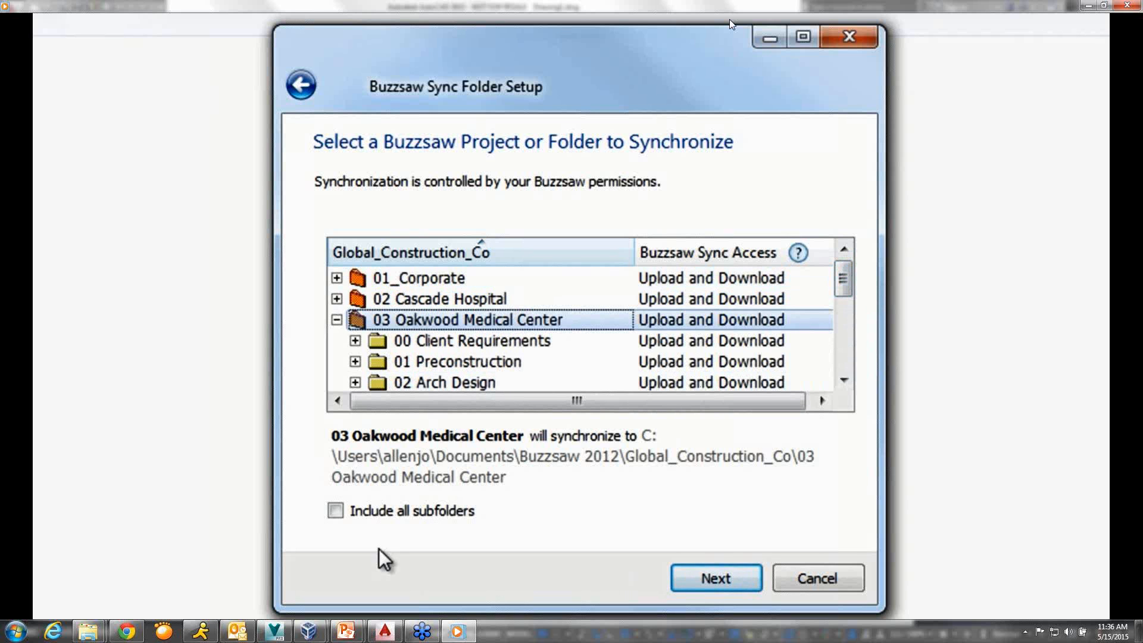
{"action": "left_click", "coordinate": [335, 510]}
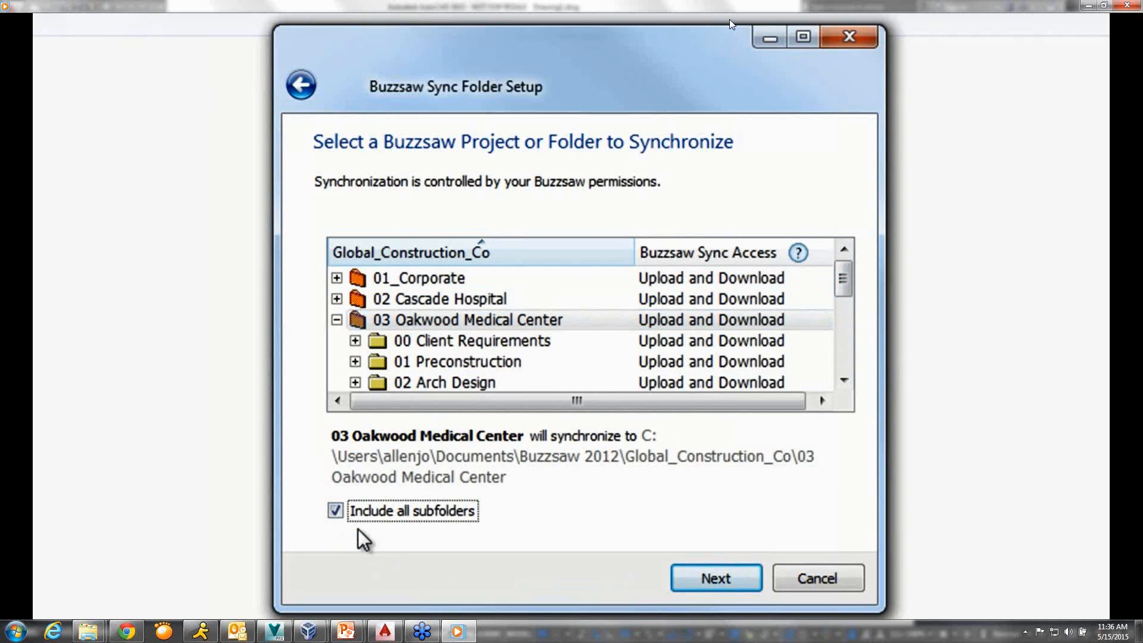
{"action": "left_click", "coordinate": [728, 581]}
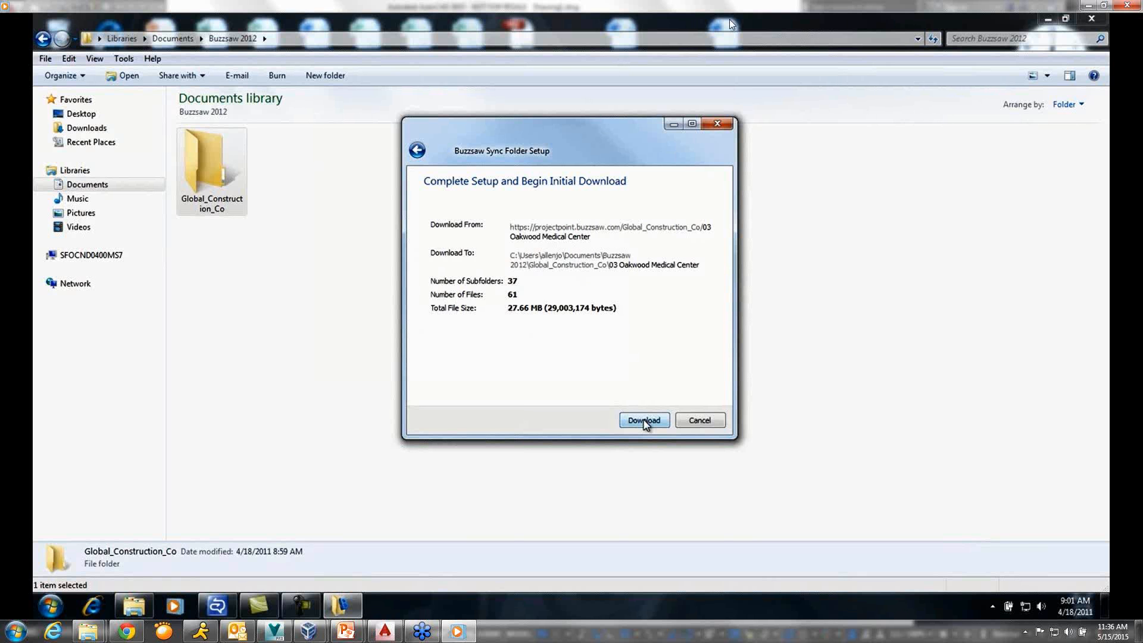
{"action": "left_click", "coordinate": [644, 420]}
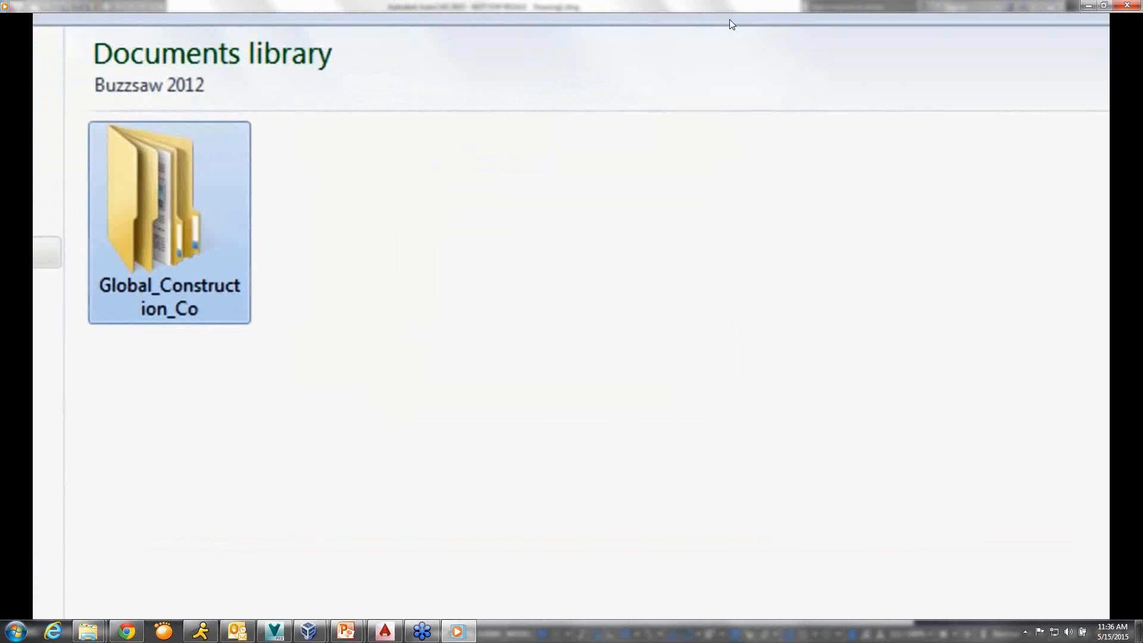